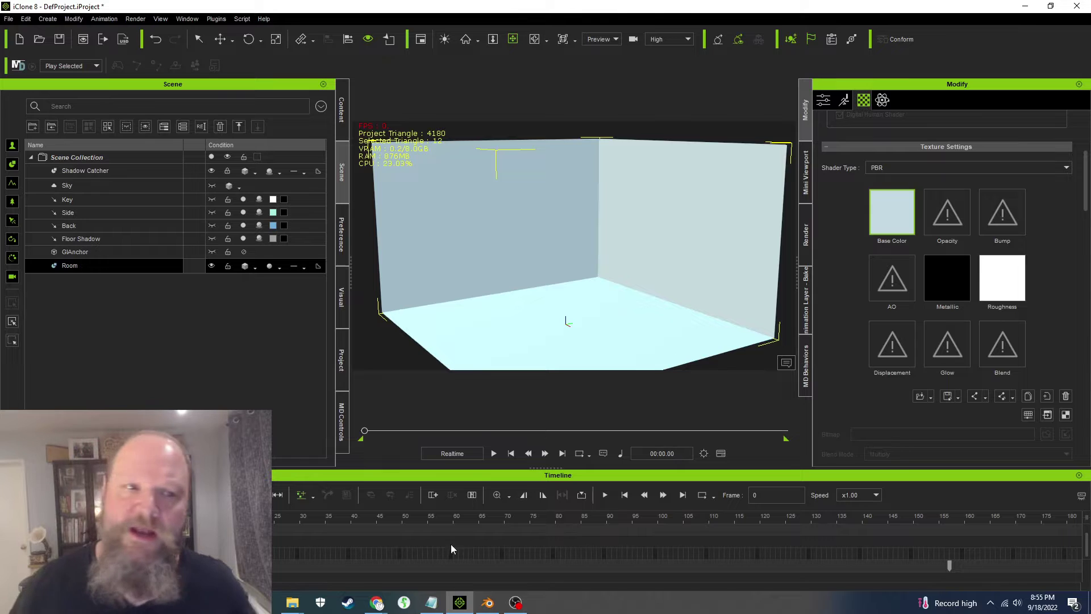
# Step: Open the Content library and browse the 3D Space props: Room, Cave and 360 Sky
pyautogui.click(342, 114)
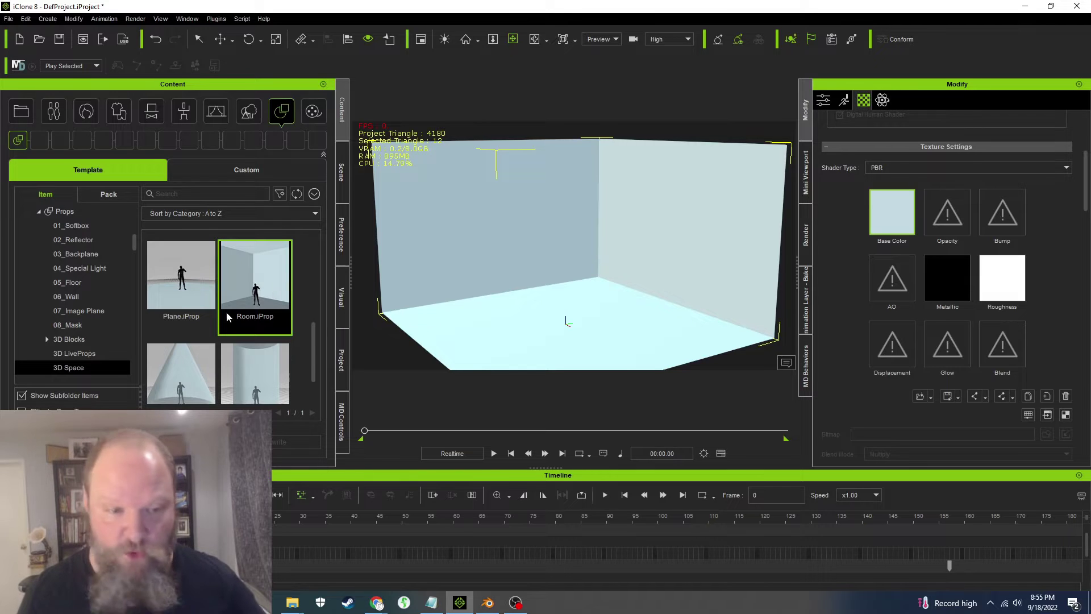
pyautogui.scroll(-2, 190, 289)
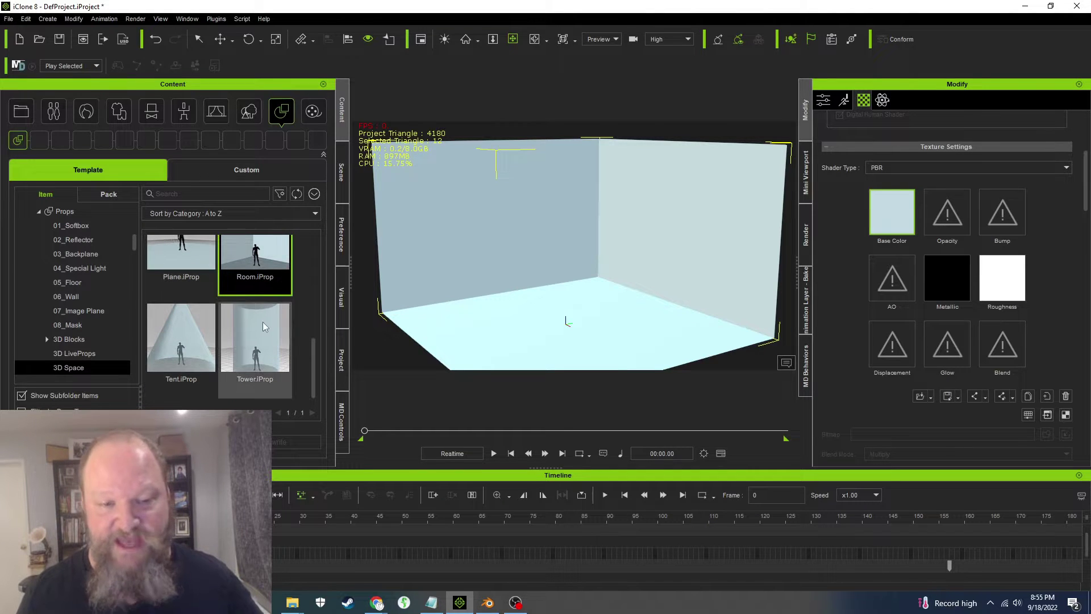
pyautogui.scroll(3, 262, 322)
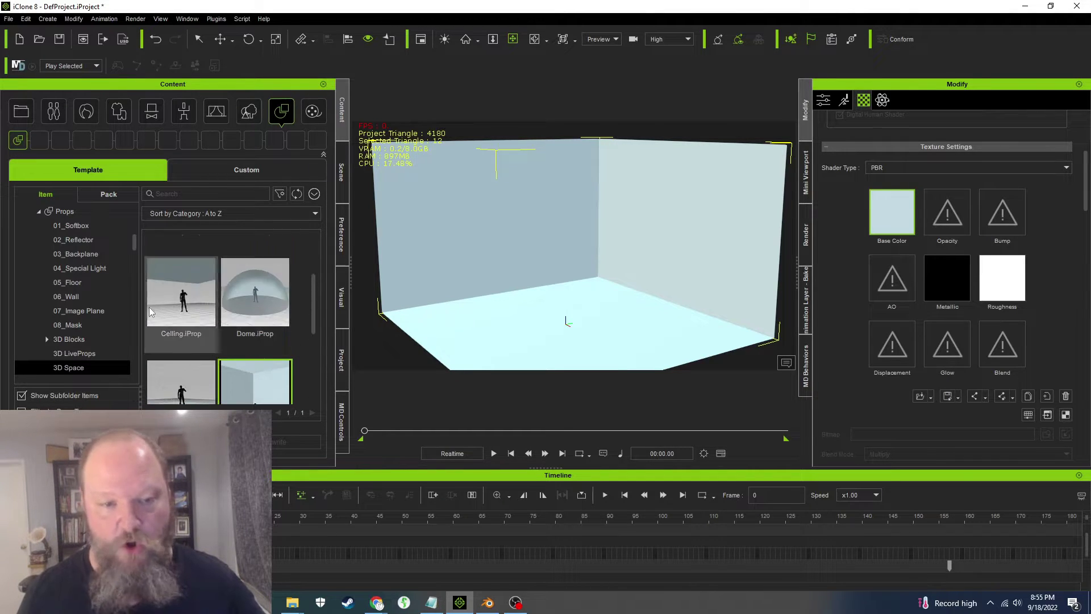
pyautogui.scroll(3, 227, 313)
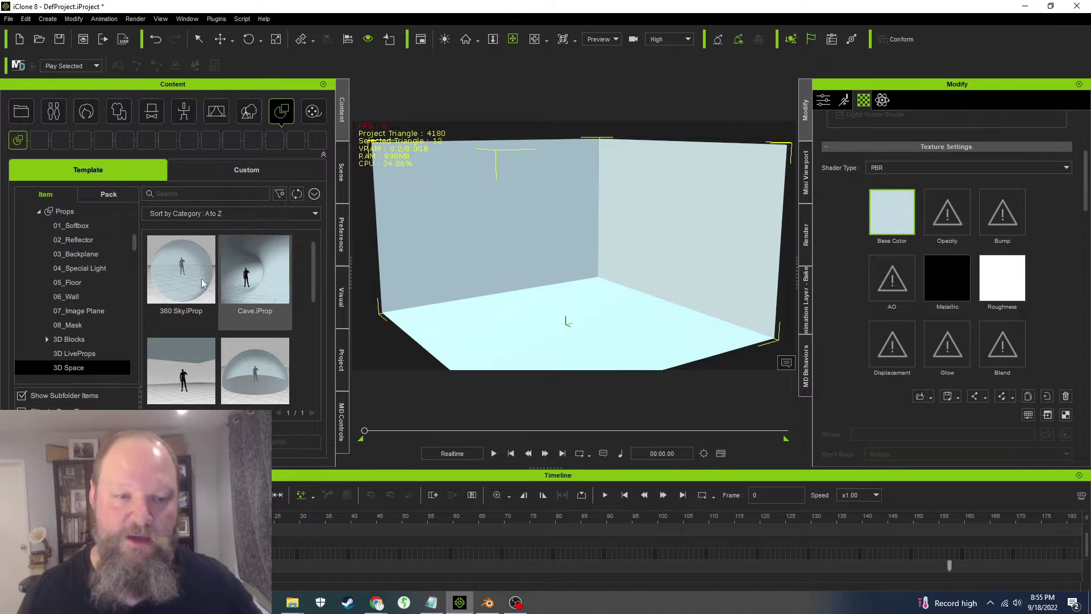
# Step: Orbit and zoom the viewport to inspect the room prop's corner
pyautogui.moveTo(478, 233); pyautogui.dragTo(441, 212, button='right')
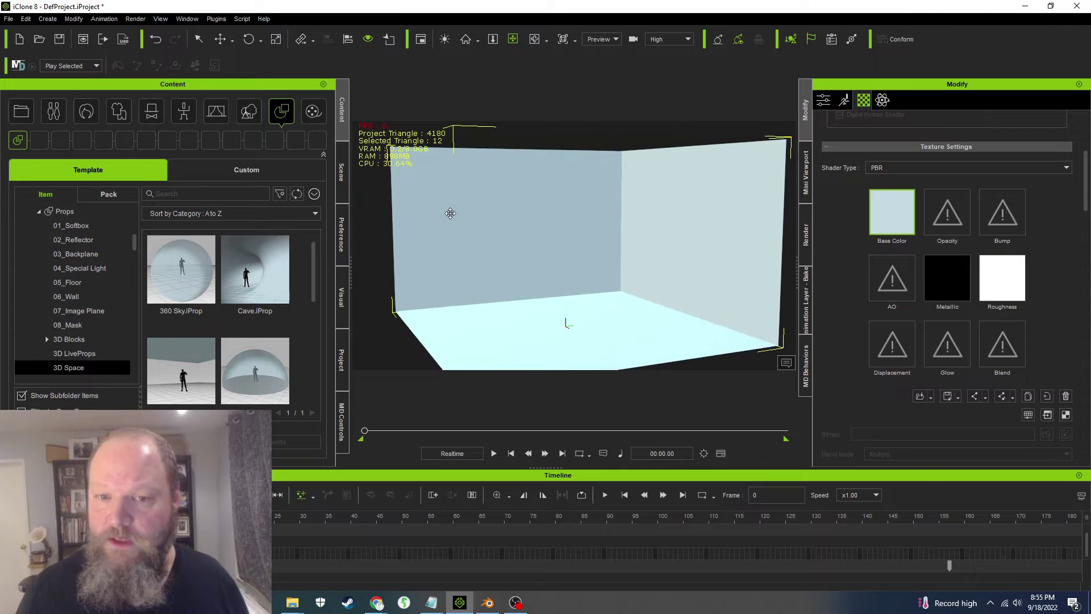
pyautogui.moveTo(658, 214); pyautogui.dragTo(674, 256, button='right')
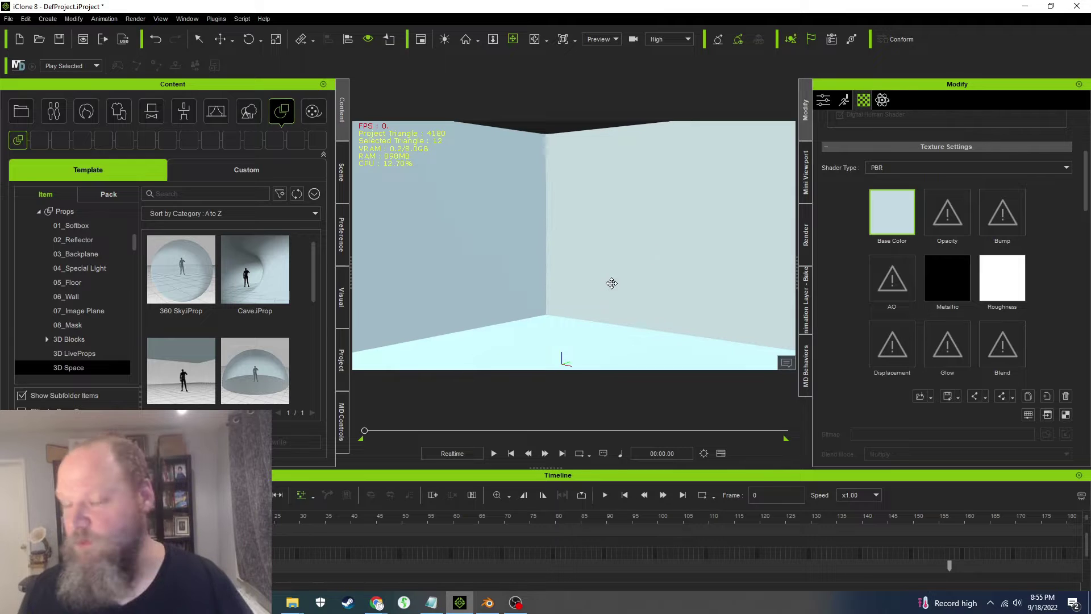
pyautogui.moveTo(611, 283); pyautogui.dragTo(628, 252, button='right')
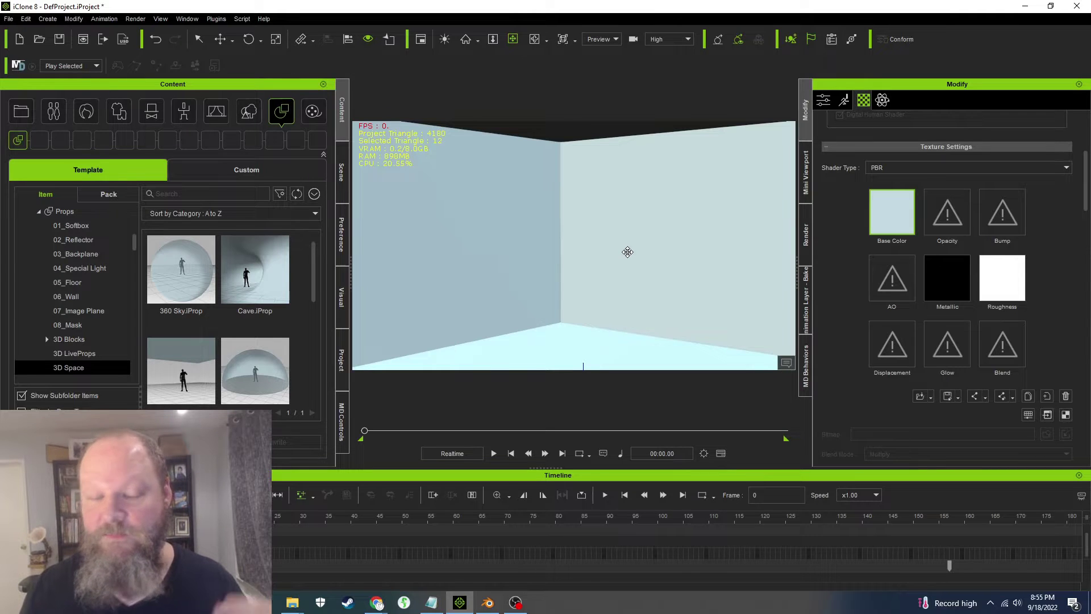
pyautogui.moveTo(616, 255); pyautogui.dragTo(610, 264, button='right')
pyautogui.scroll(3, 610, 265)
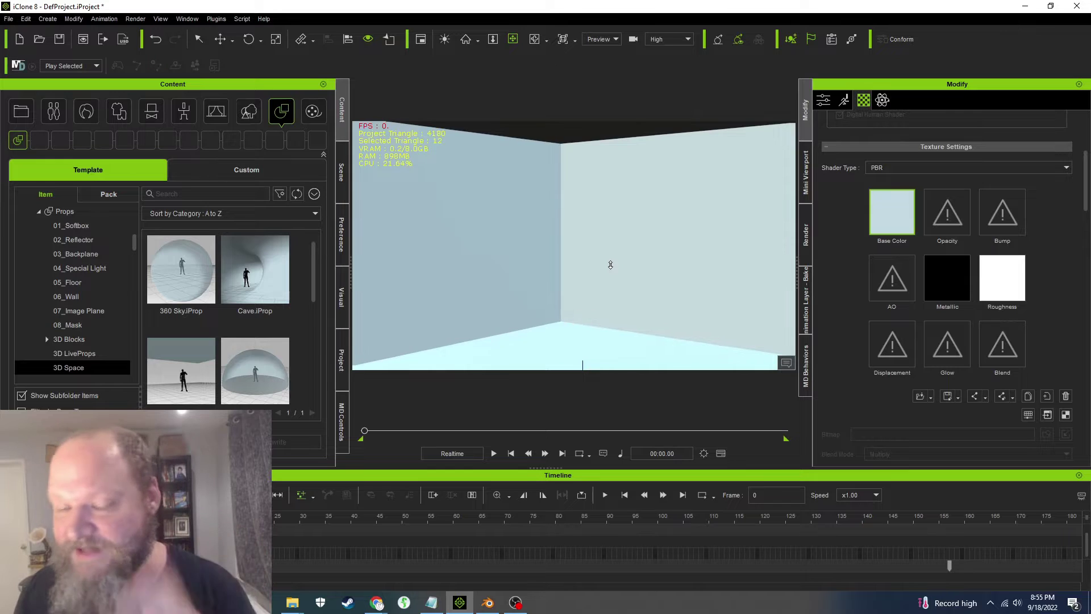
pyautogui.scroll(-3, 610, 264)
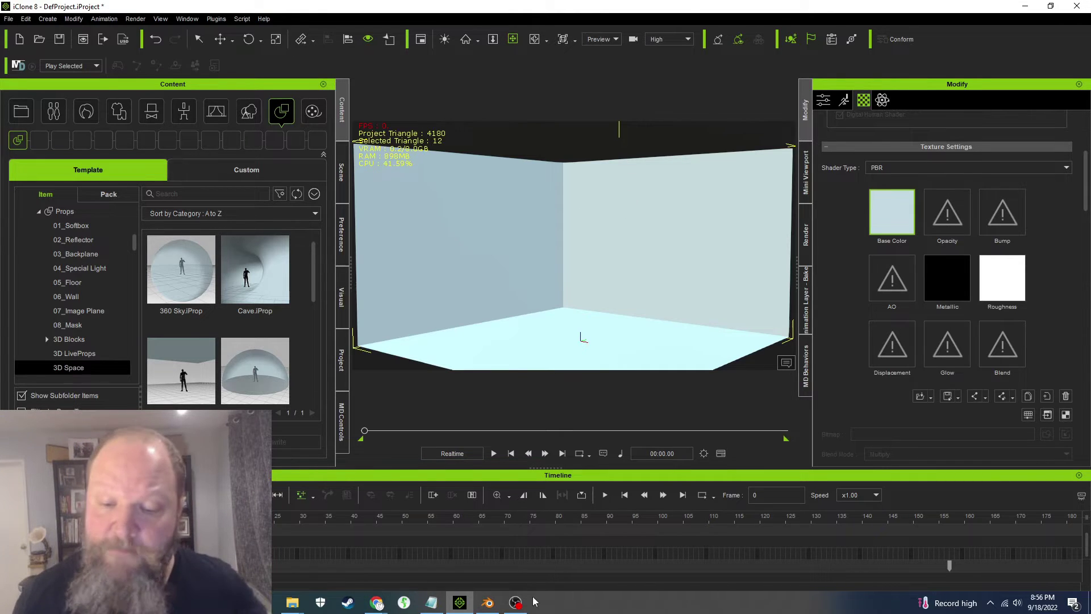
# Step: Switch to Blender and orbit and zoom in on the default cube
pyautogui.click(488, 604)
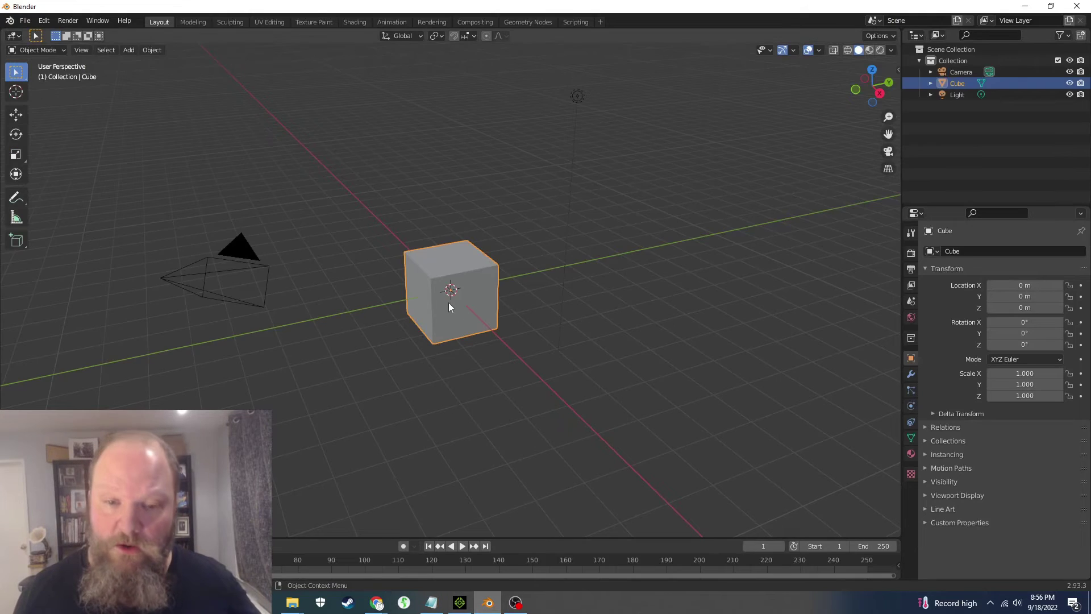
pyautogui.moveTo(448, 303)
pyautogui.mouseDown(button='middle')
pyautogui.moveTo(487, 321)
pyautogui.moveTo(447, 307)
pyautogui.moveTo(431, 353)
pyautogui.moveTo(442, 303)
pyautogui.mouseUp(button='middle')
pyautogui.scroll(8, 432, 341)
pyautogui.scroll(-8, 431, 341)
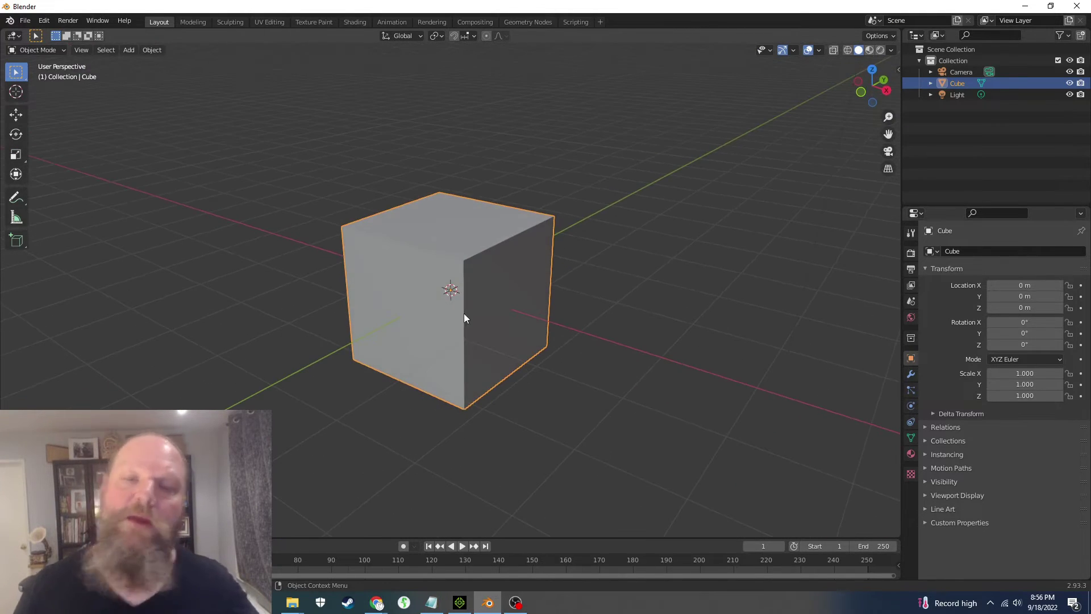
# Step: Show the cube's material Settings with Backface Culling, then enter Edit Mode
pyautogui.click(912, 453)
pyautogui.scroll(-12, 937, 446)
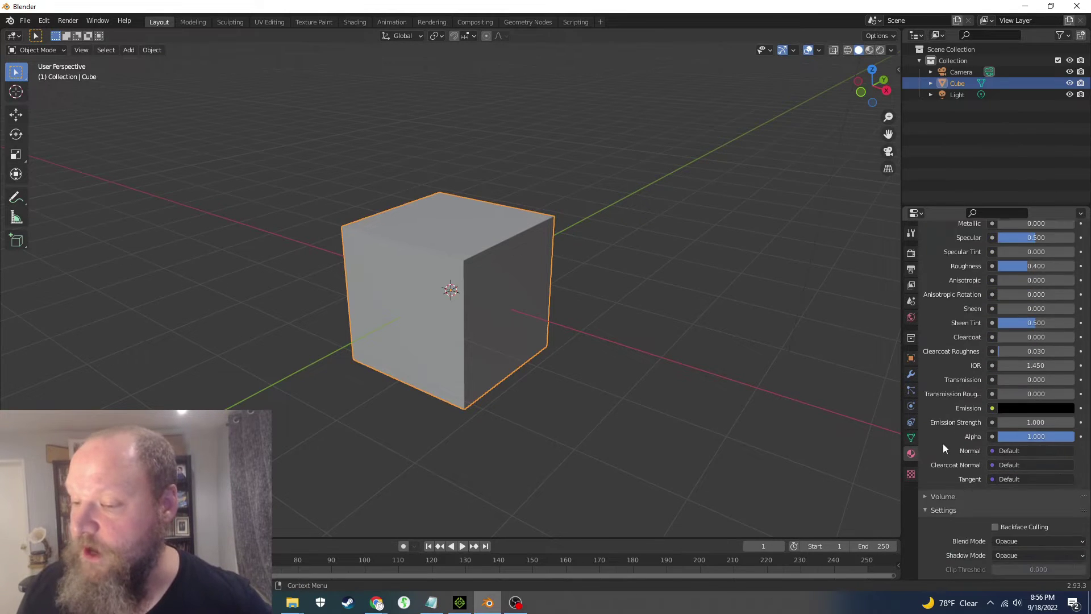
pyautogui.scroll(-4, 943, 446)
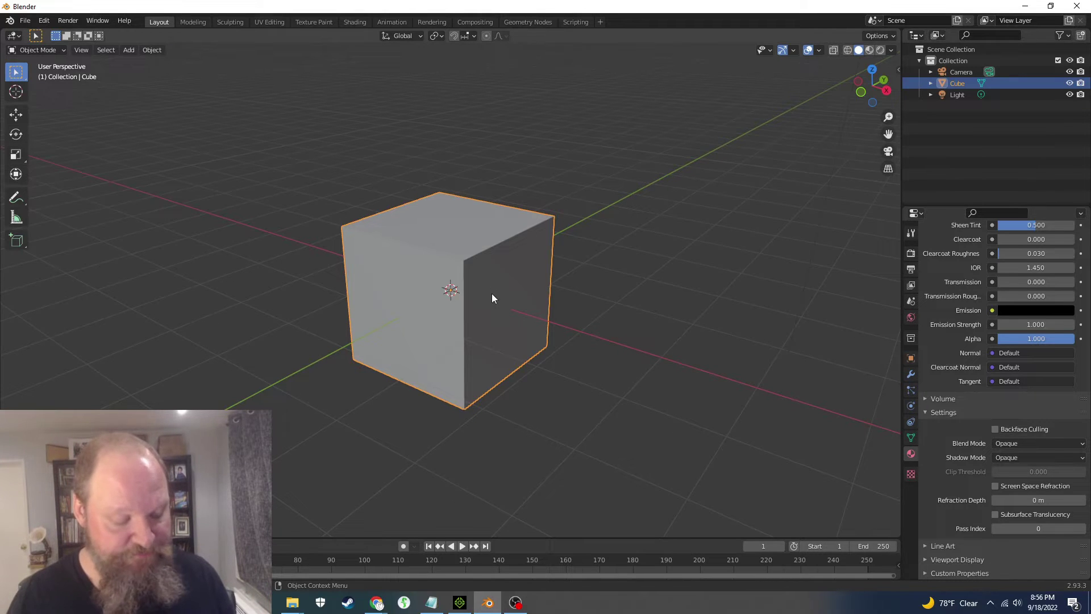
pyautogui.press('Tab')
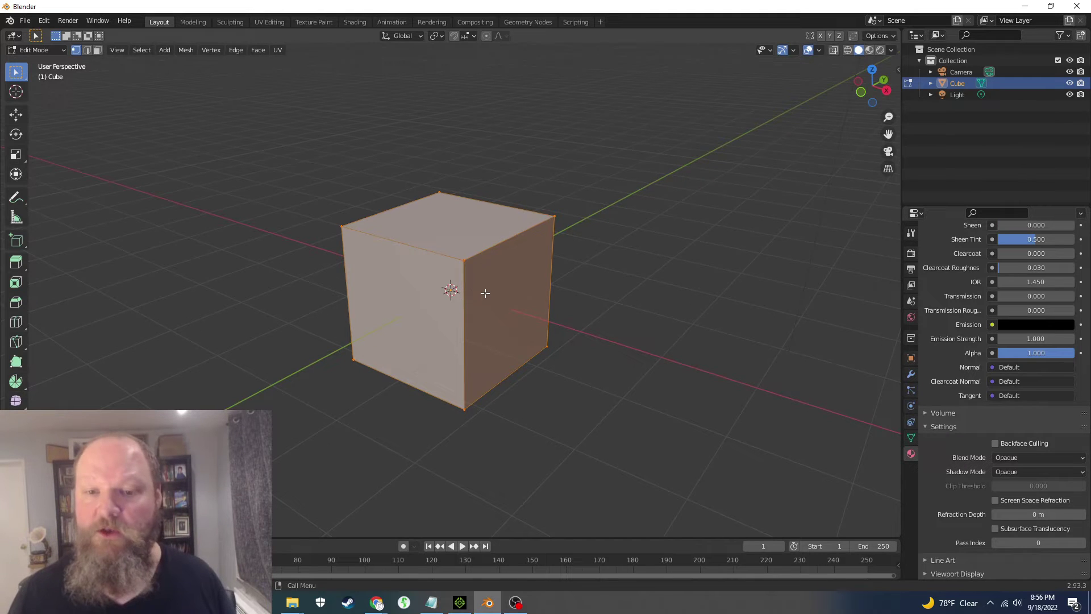
# Step: Select all of the cube's faces, flip its normals inward with Mesh > Normals > Flip, then deselect
pyautogui.hotkey('alt', 'a')
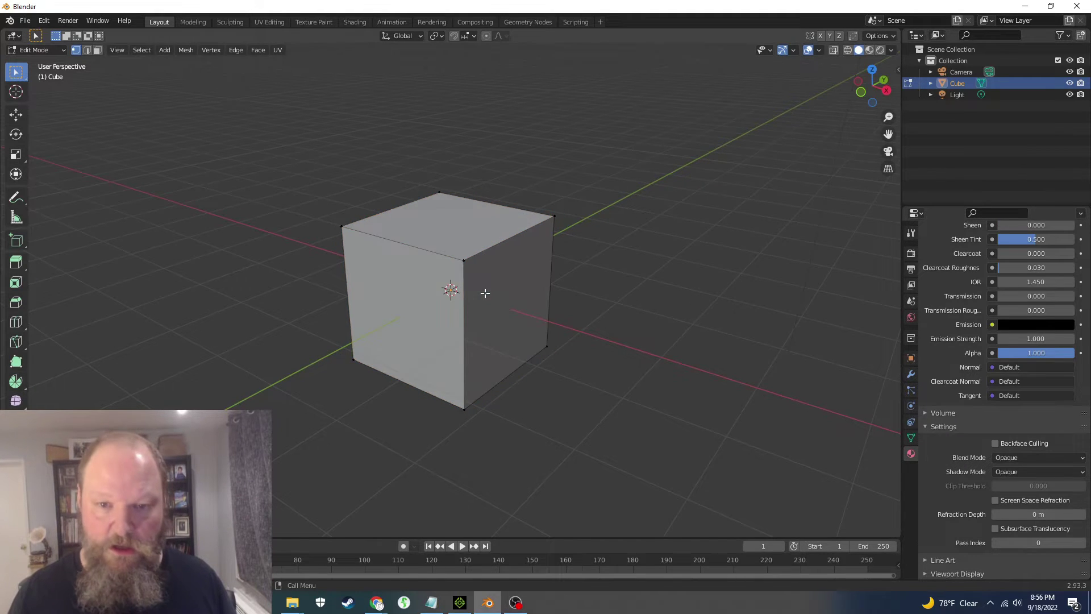
pyautogui.press('a')
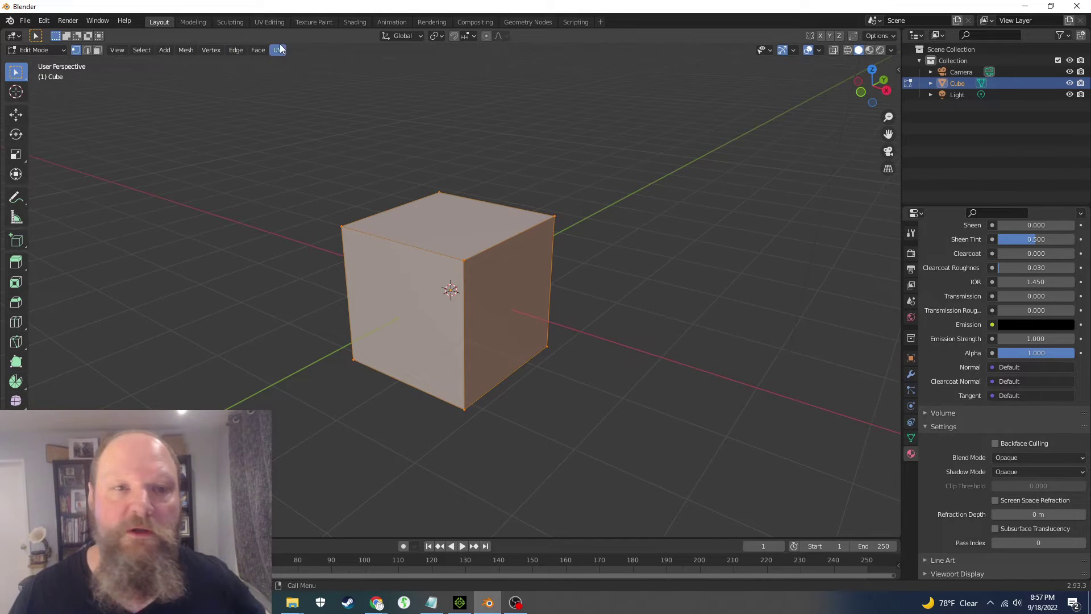
pyautogui.click(260, 49)
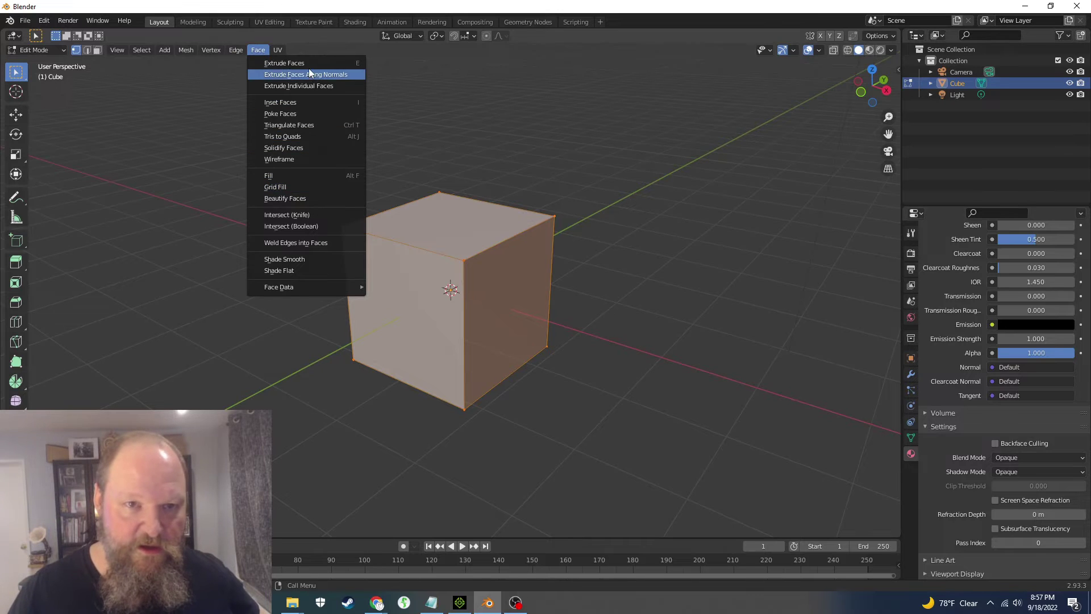
pyautogui.click(185, 50)
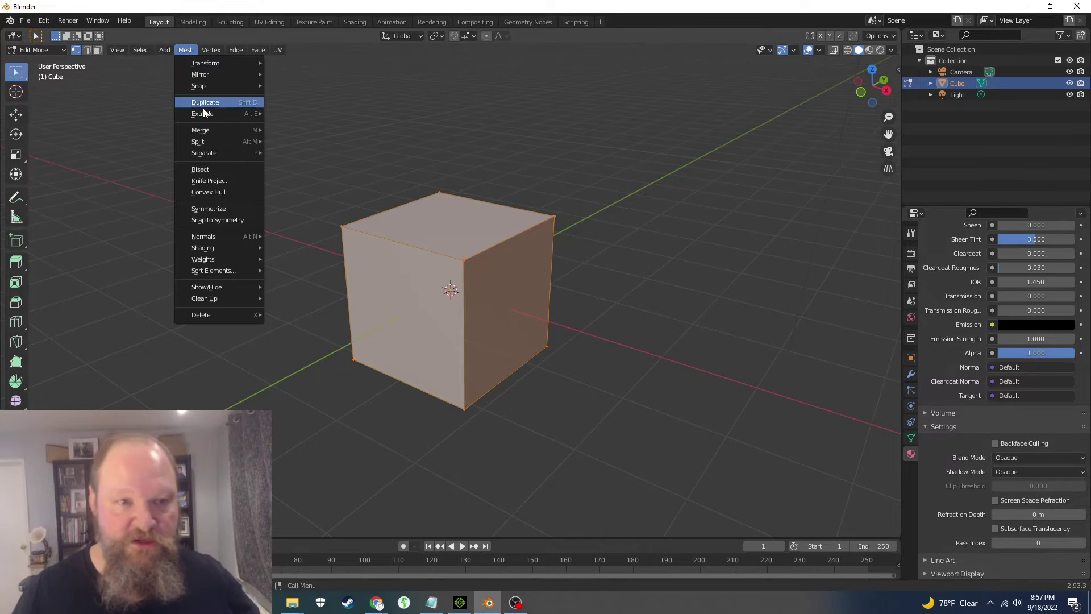
pyautogui.moveTo(202, 135)
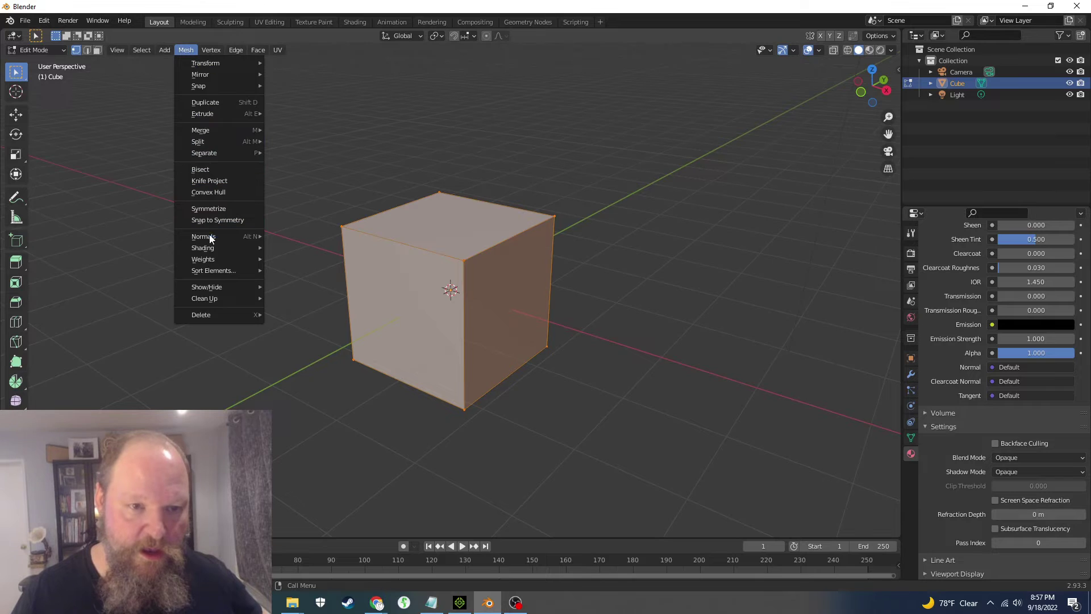
pyautogui.moveTo(210, 240)
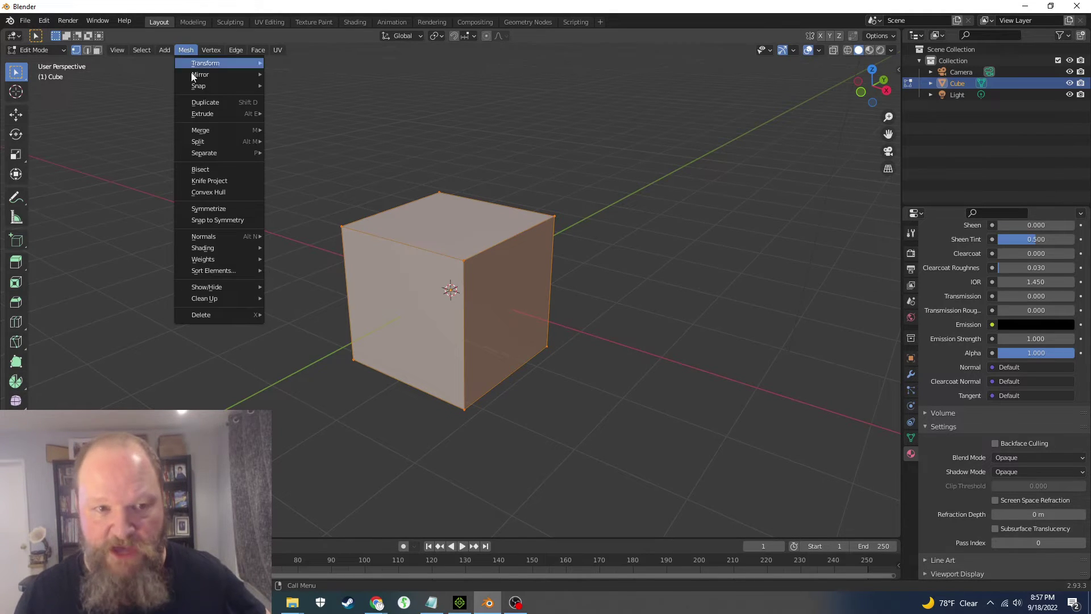
pyautogui.click(305, 237)
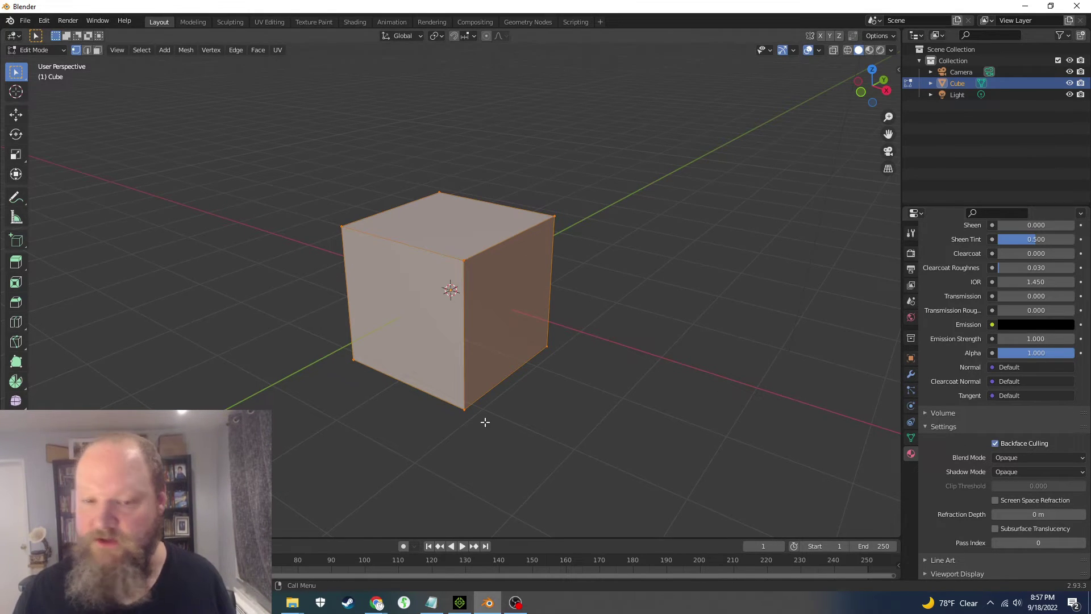
pyautogui.click(594, 328)
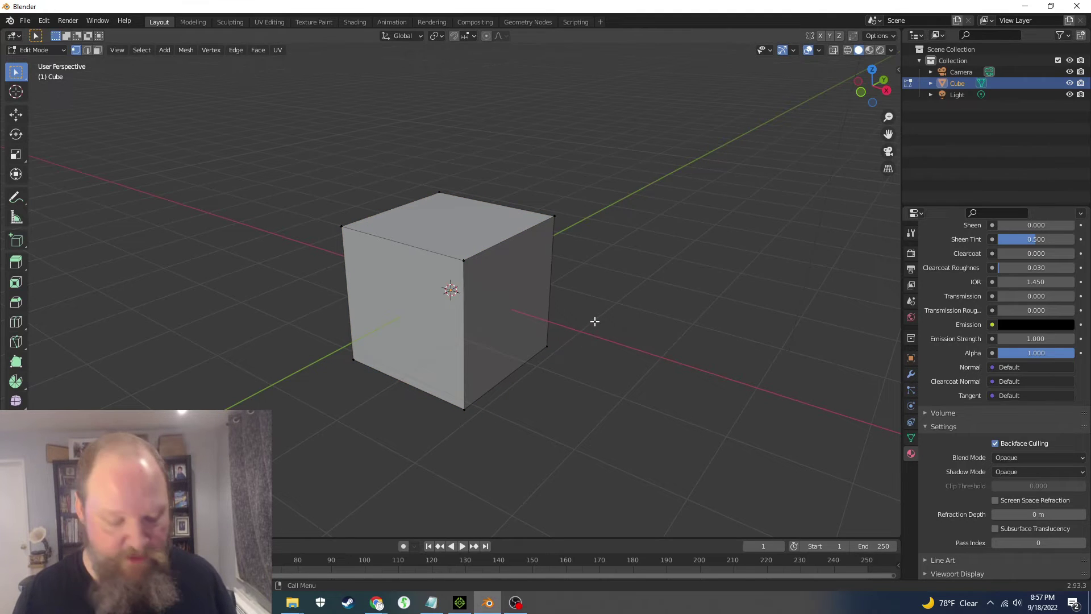
# Step: Switch to Material Preview and Object Mode, then orbit to see the cube's culled near walls
pyautogui.press('z')
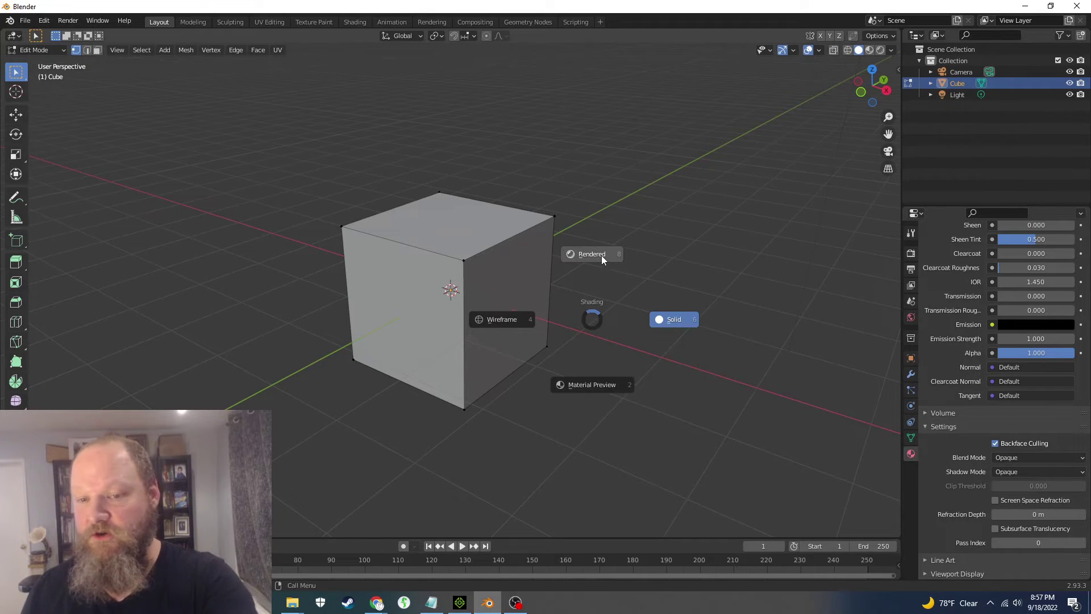
pyautogui.click(580, 384)
pyautogui.moveTo(580, 315)
pyautogui.mouseDown(button='middle')
pyautogui.moveTo(584, 266)
pyautogui.moveTo(577, 288)
pyautogui.moveTo(559, 287)
pyautogui.mouseUp(button='middle')
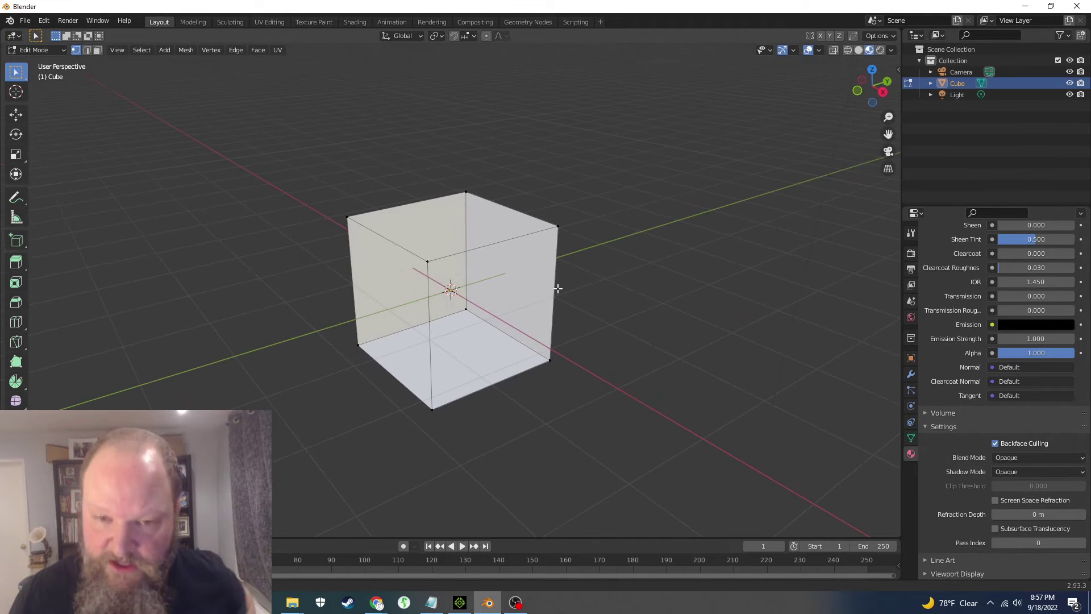
pyautogui.press('Tab')
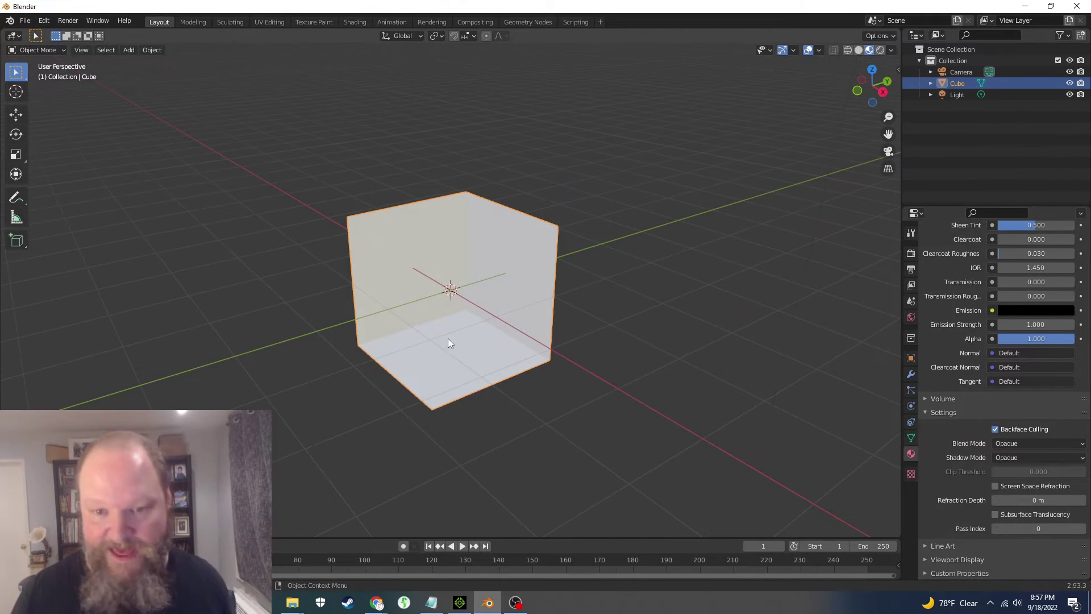
pyautogui.scroll(4, 441, 339)
pyautogui.moveTo(440, 336)
pyautogui.mouseDown(button='middle')
pyautogui.moveTo(487, 295)
pyautogui.moveTo(427, 328)
pyautogui.mouseUp(button='middle')
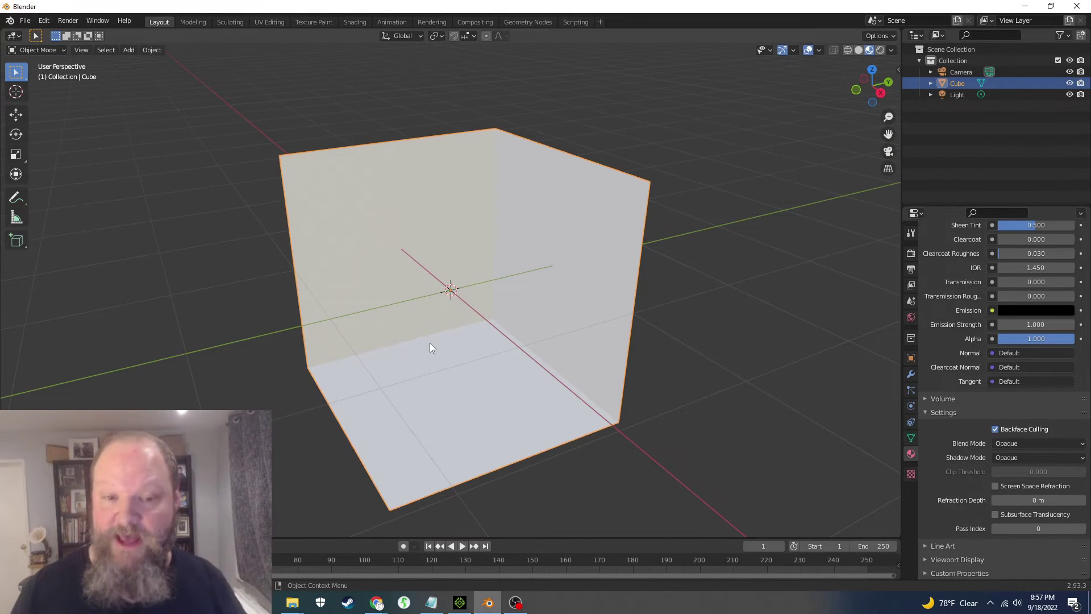
pyautogui.scroll(-2, 407, 342)
pyautogui.moveTo(401, 349); pyautogui.dragTo(418, 335, button='middle')
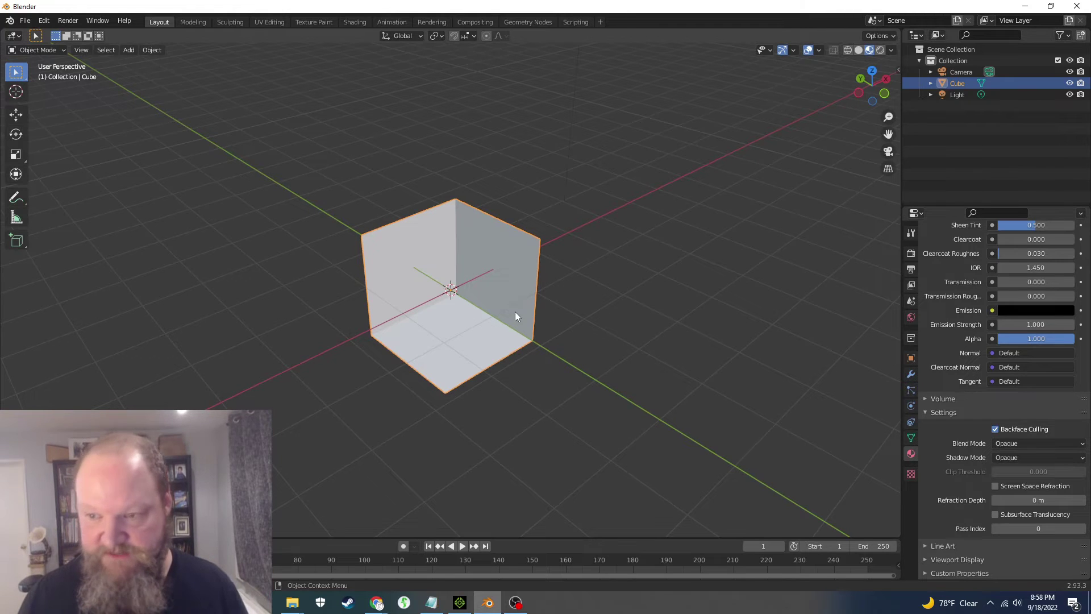
# Step: In Edit Mode with Solid shading, select the cube's front face using face select
pyautogui.press('Tab')
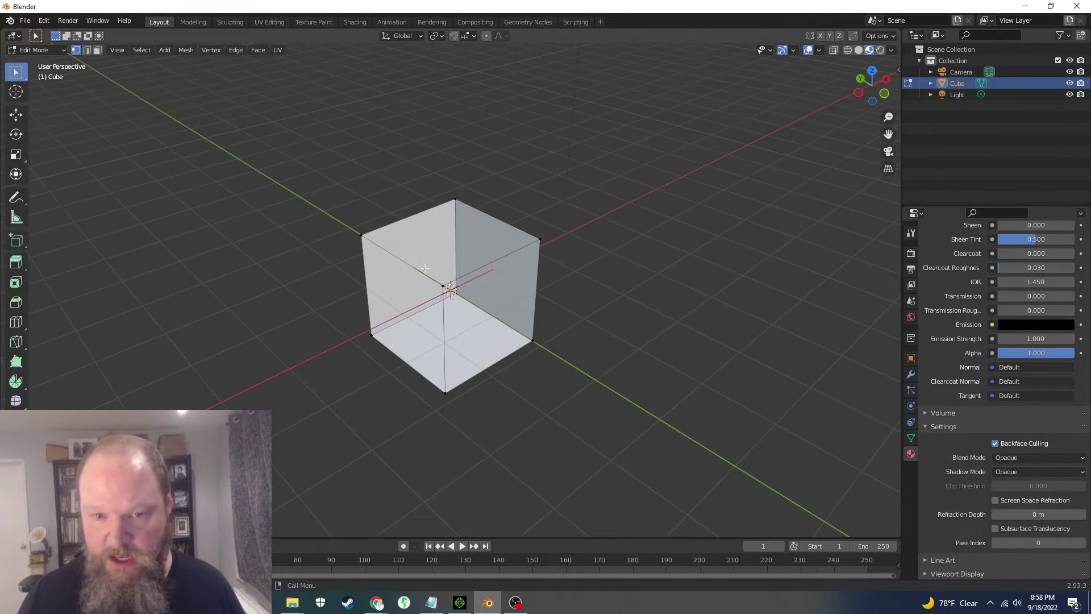
pyautogui.press('z')
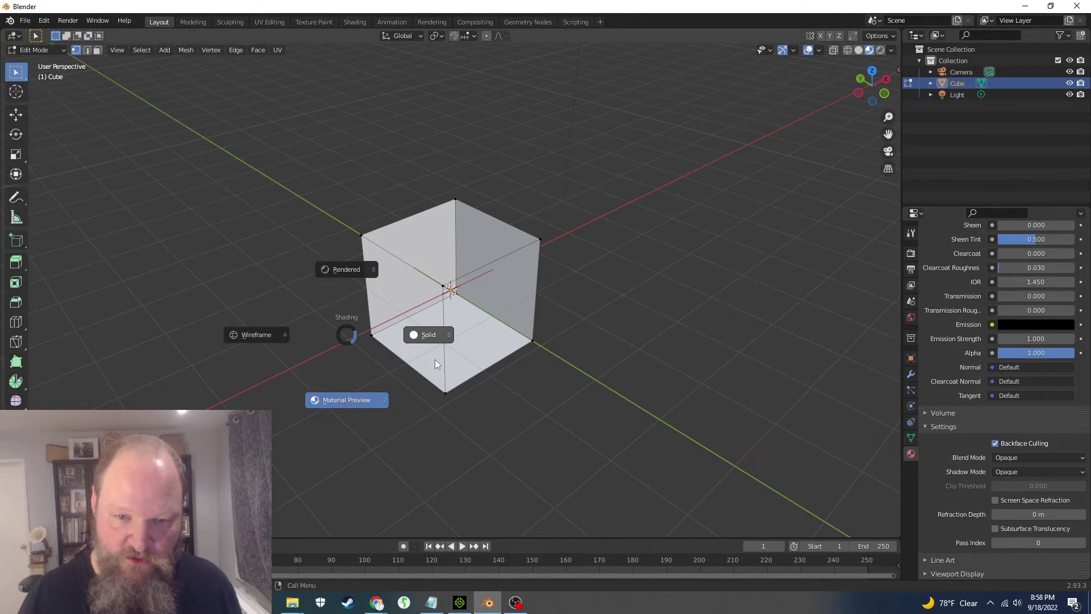
pyautogui.click(431, 339)
pyautogui.moveTo(431, 339)
pyautogui.mouseDown(button='middle')
pyautogui.moveTo(482, 302)
pyautogui.moveTo(555, 297)
pyautogui.moveTo(500, 294)
pyautogui.mouseUp(button='middle')
pyautogui.press('3')
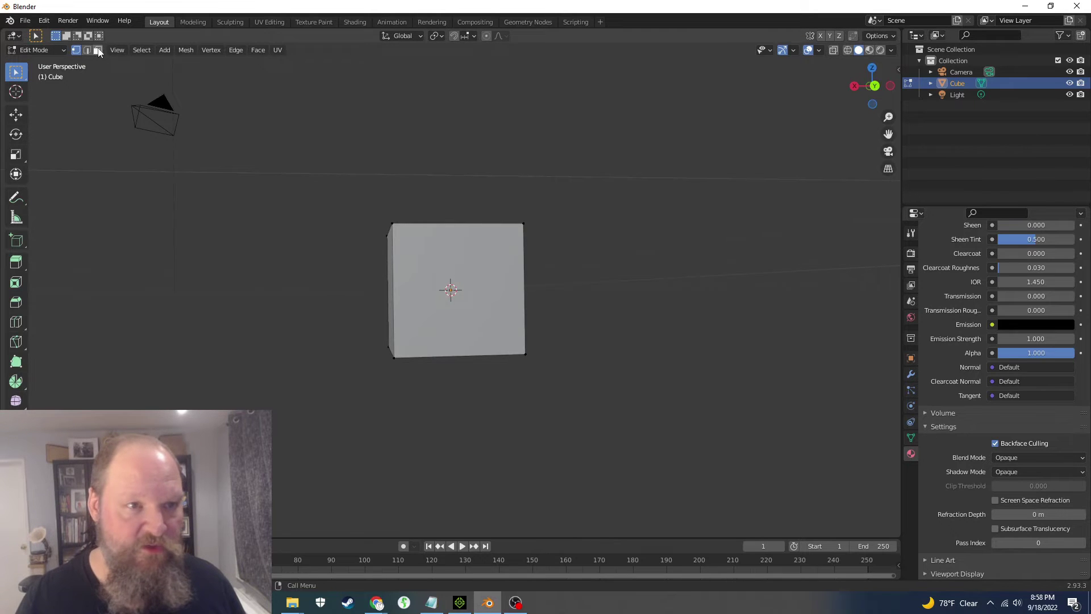
pyautogui.click(448, 257)
pyautogui.scroll(10, 973, 306)
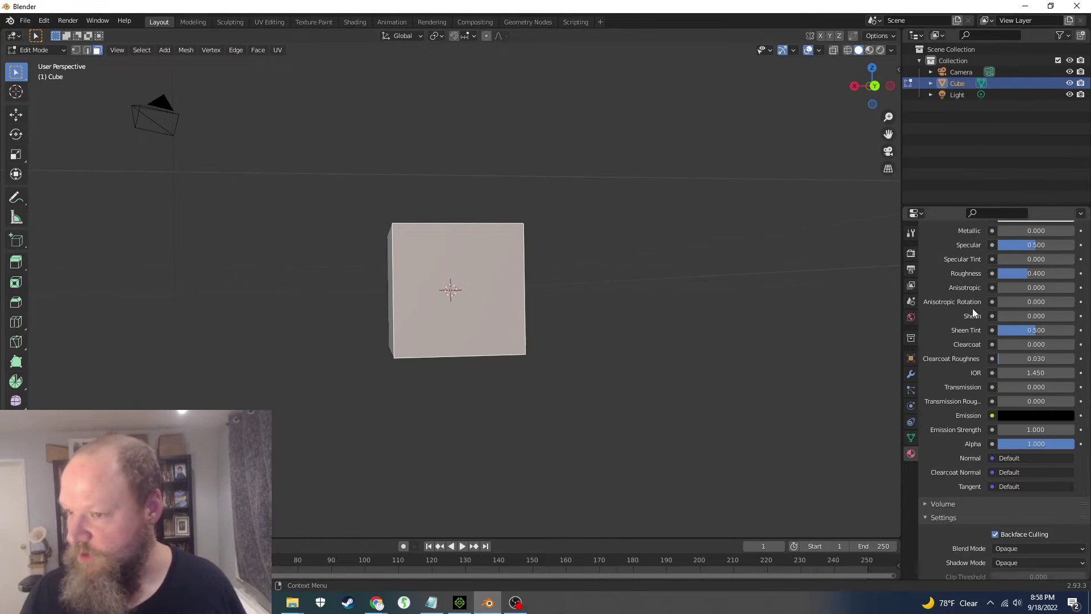
pyautogui.scroll(4, 978, 306)
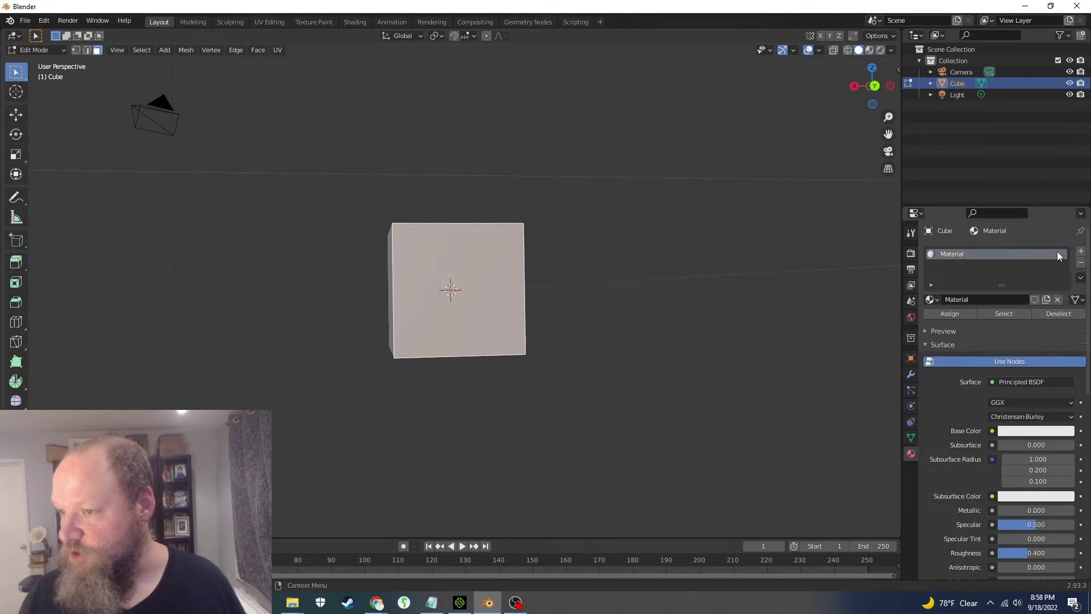
# Step: Add a second material slot holding a new material named 'Backwall'
pyautogui.click(1081, 251)
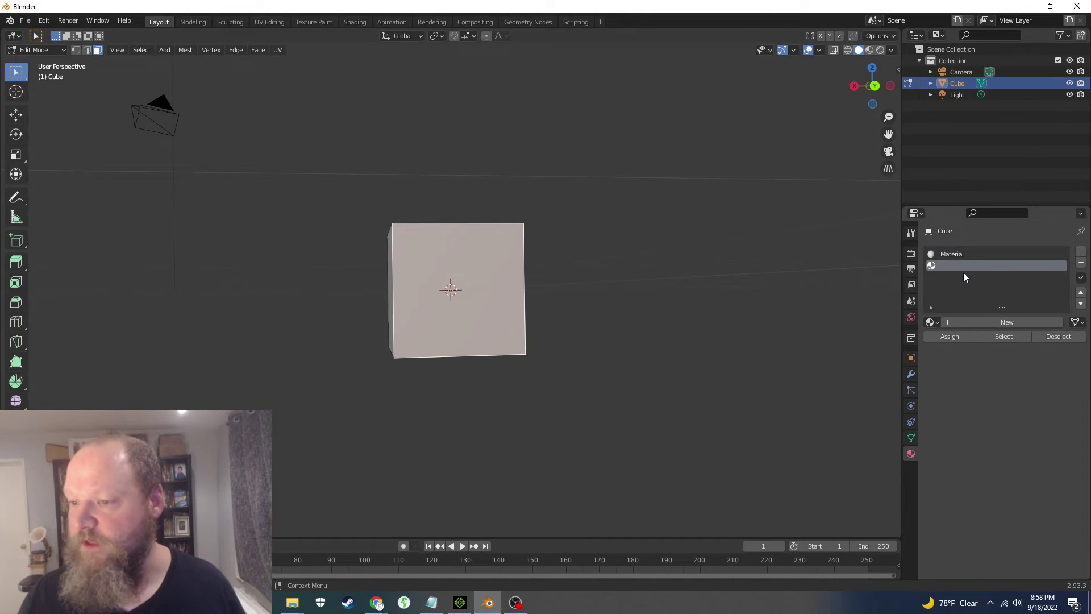
pyautogui.click(994, 320)
pyautogui.doubleClick(970, 265)
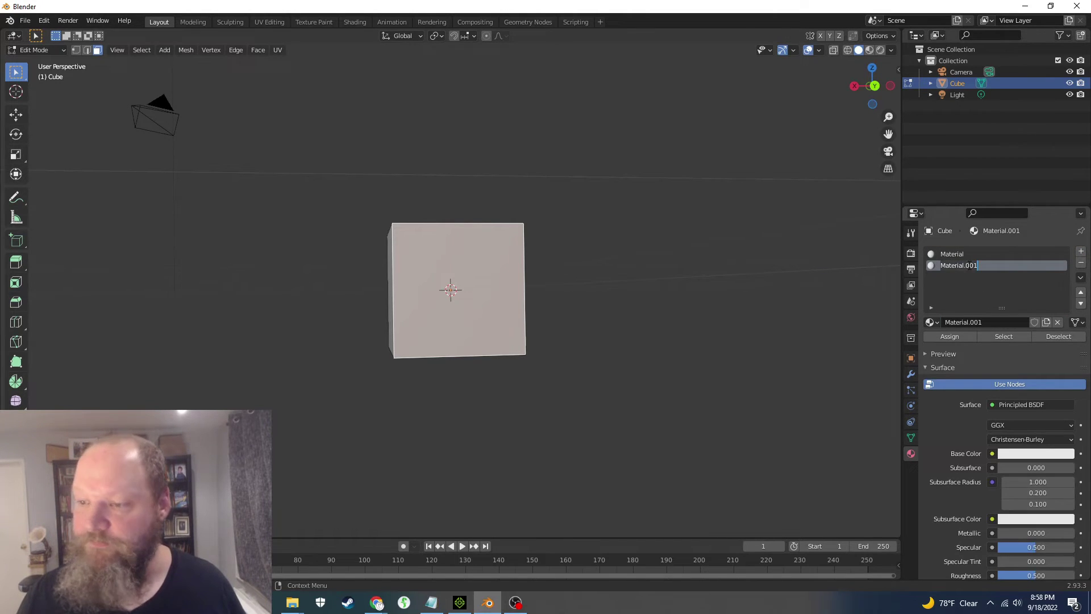
pyautogui.write('Backwall')
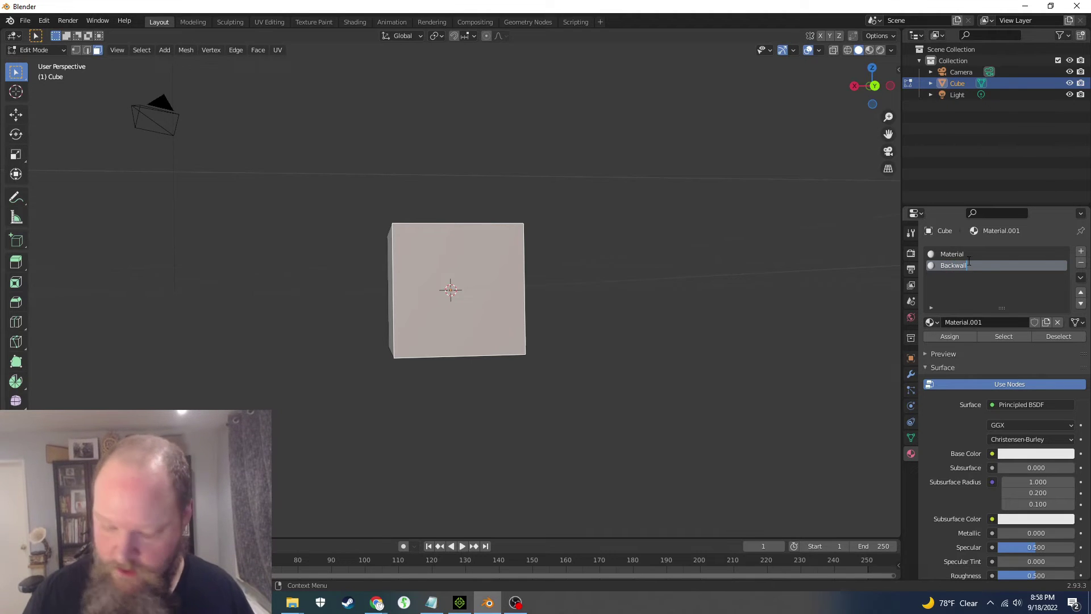
pyautogui.press('Return')
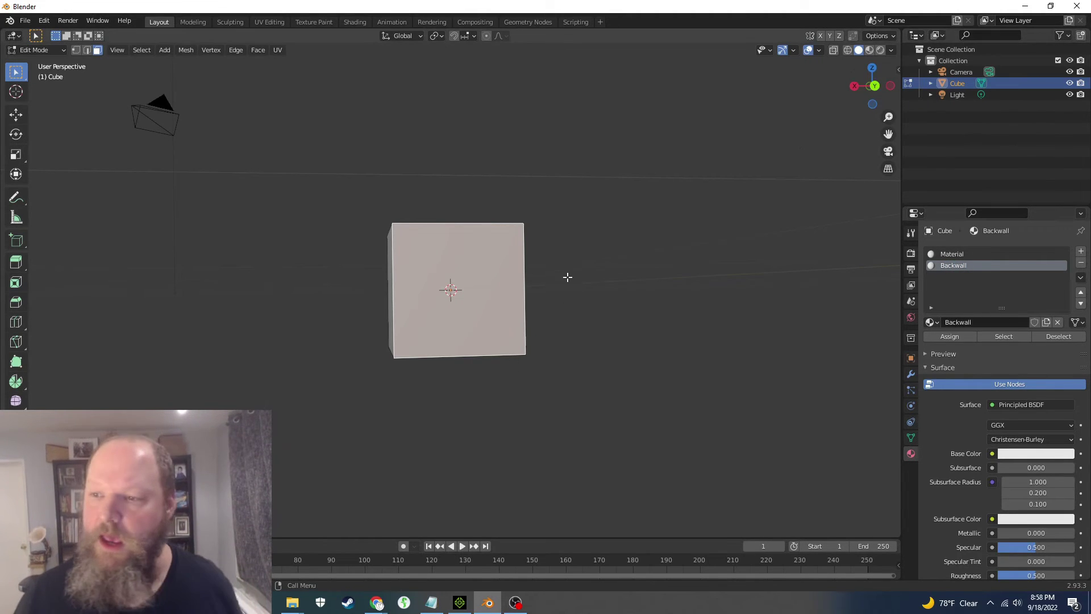
# Step: Make Backwall the active slot and assign it to the selected front face
pyautogui.moveTo(567, 275); pyautogui.dragTo(546, 308, button='middle')
pyautogui.click(458, 305)
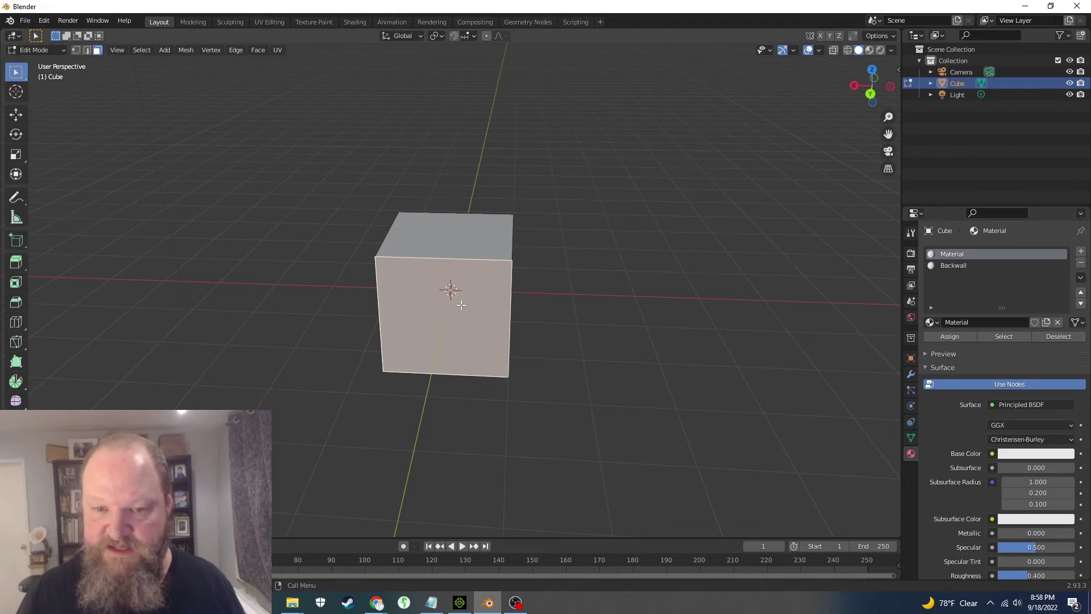
pyautogui.click(457, 240)
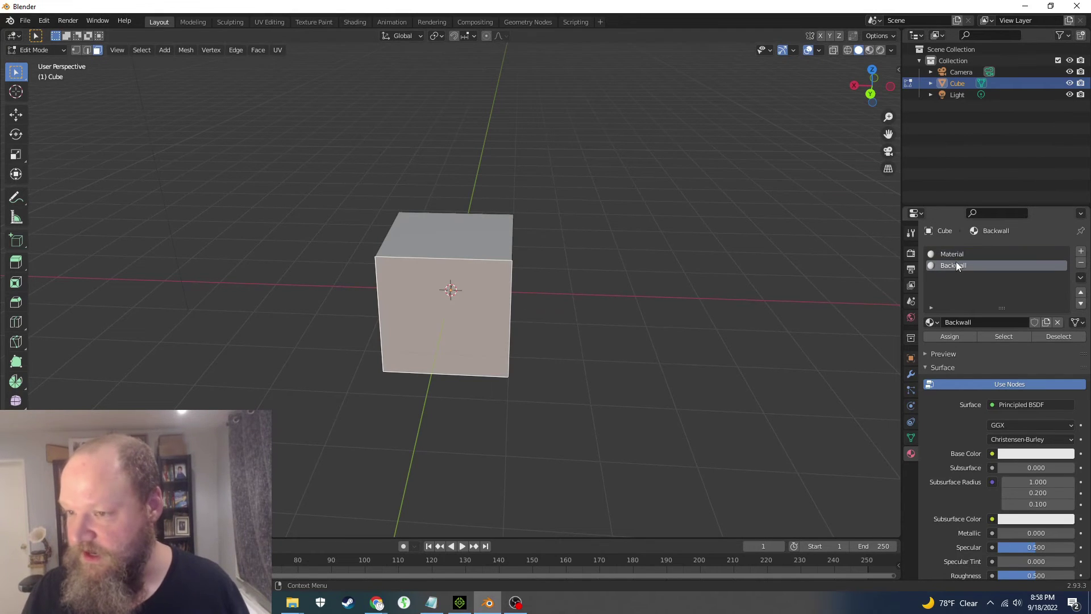
pyautogui.click(951, 337)
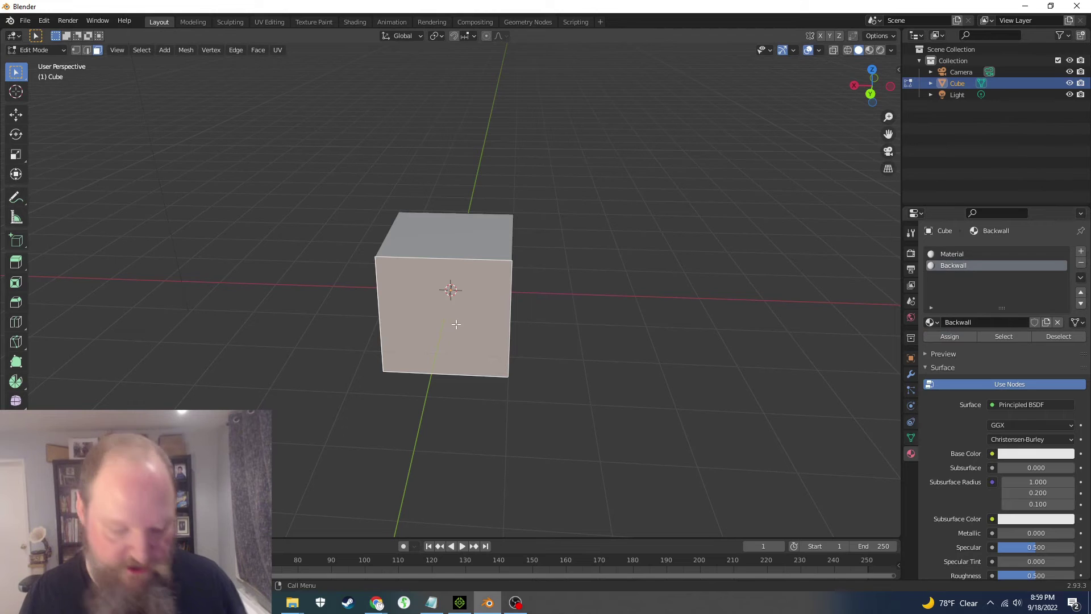
pyautogui.moveTo(546, 288); pyautogui.dragTo(552, 258, button='middle')
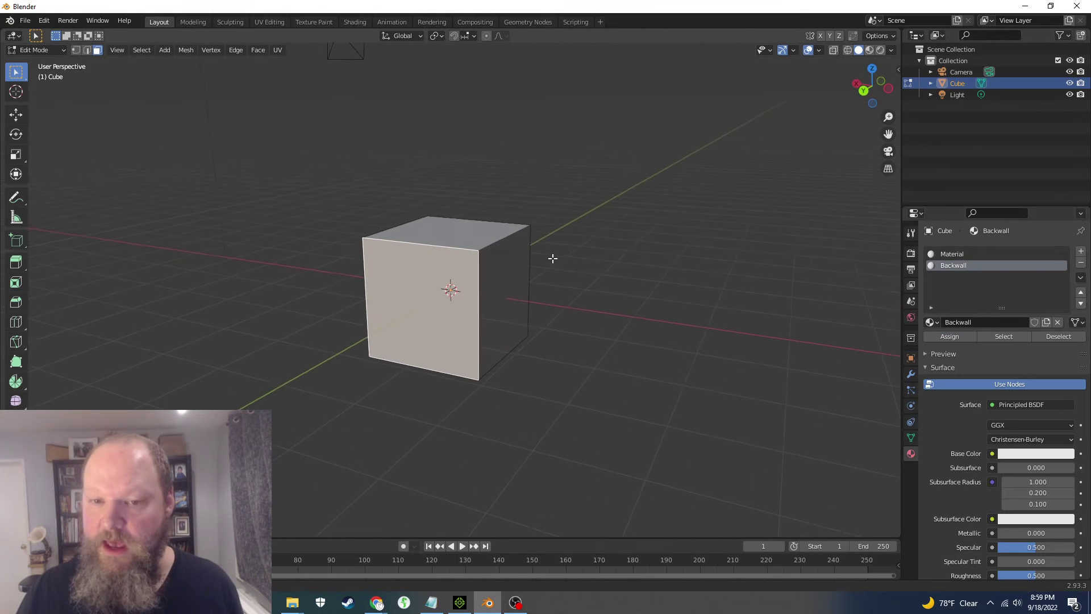
# Step: In Material Preview, orbit around the cube room to check its culled and inner walls
pyautogui.scroll(-15, 1062, 302)
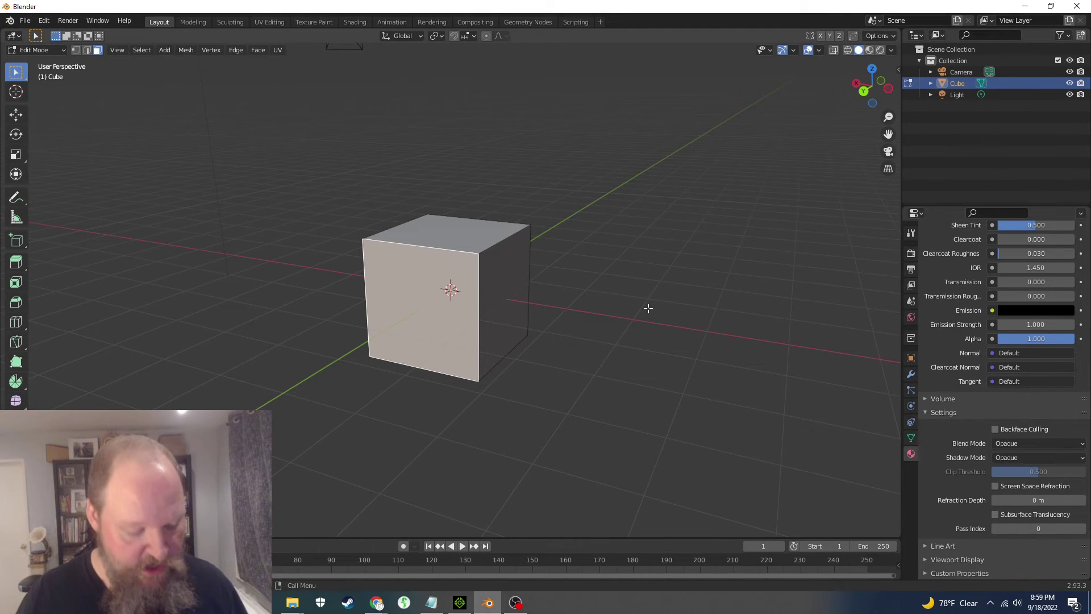
pyautogui.click(640, 376)
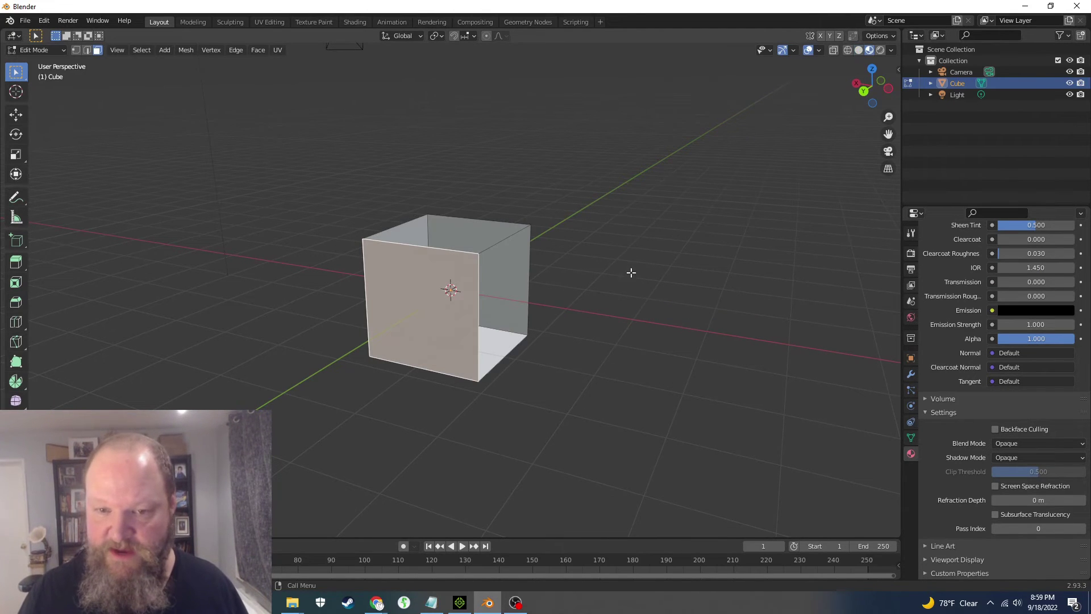
pyautogui.moveTo(630, 272)
pyautogui.mouseDown(button='middle')
pyautogui.moveTo(570, 292)
pyautogui.moveTo(329, 231)
pyautogui.mouseUp(button='middle')
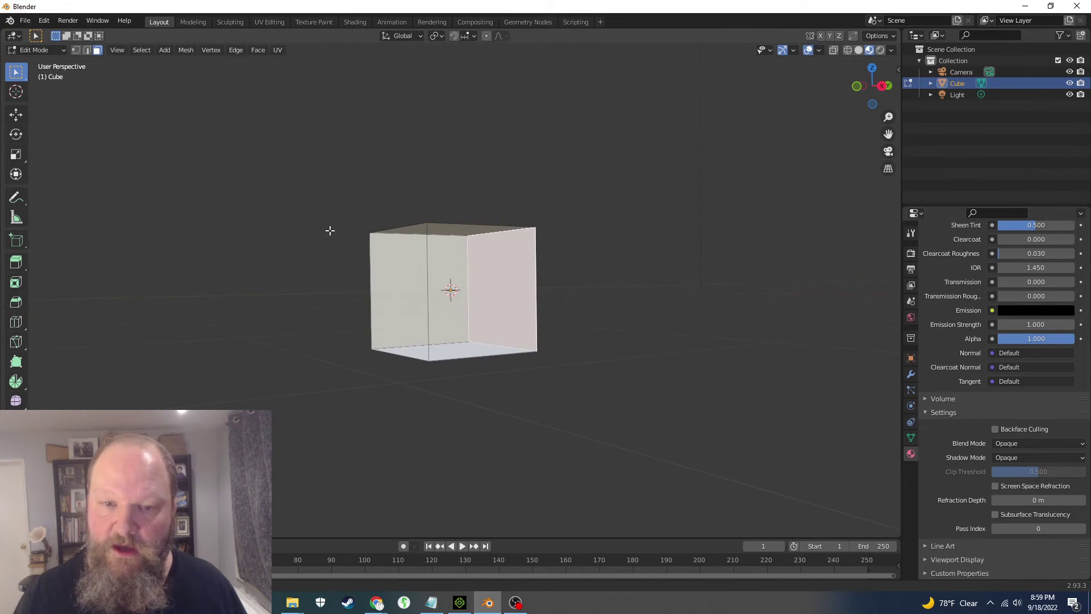
pyautogui.scroll(6, 465, 270)
pyautogui.moveTo(467, 269); pyautogui.dragTo(539, 260, button='middle')
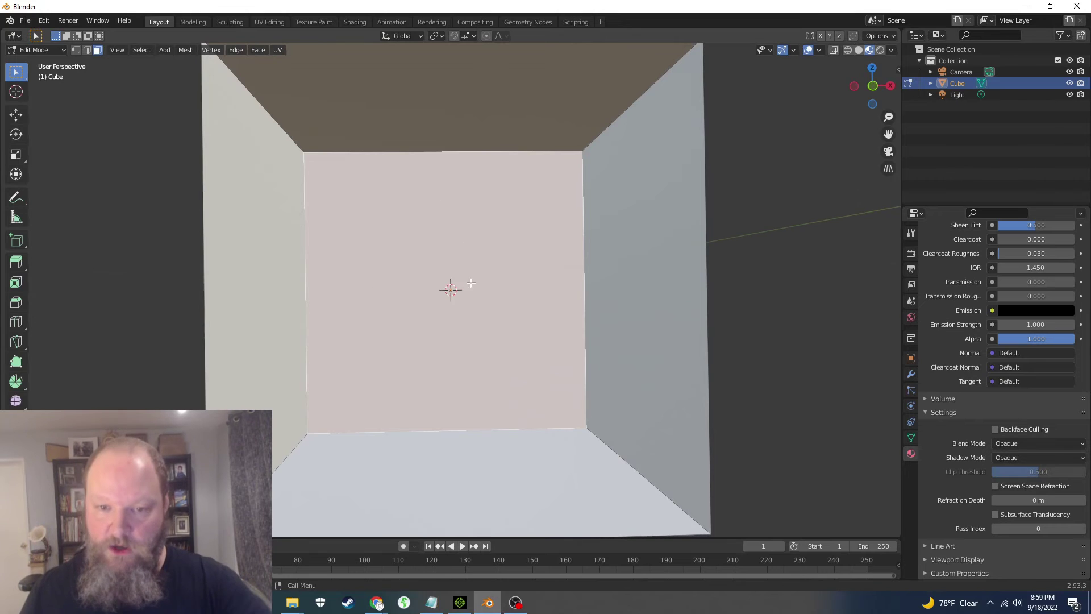
pyautogui.scroll(3, 471, 283)
pyautogui.scroll(-3, 449, 272)
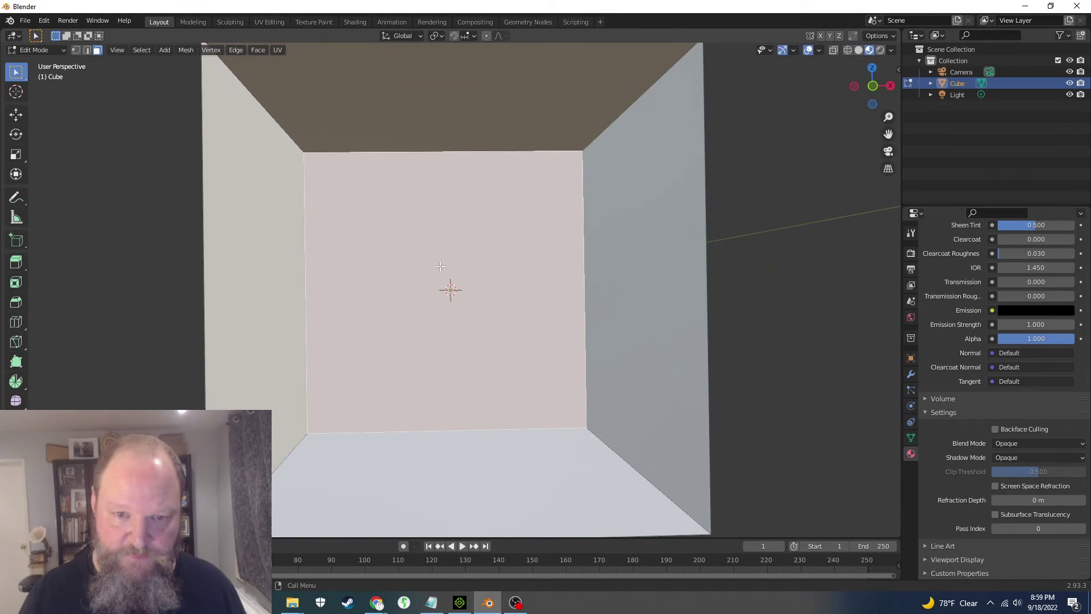
pyautogui.moveTo(310, 256); pyautogui.dragTo(364, 272, button='middle')
pyautogui.scroll(3, 365, 272)
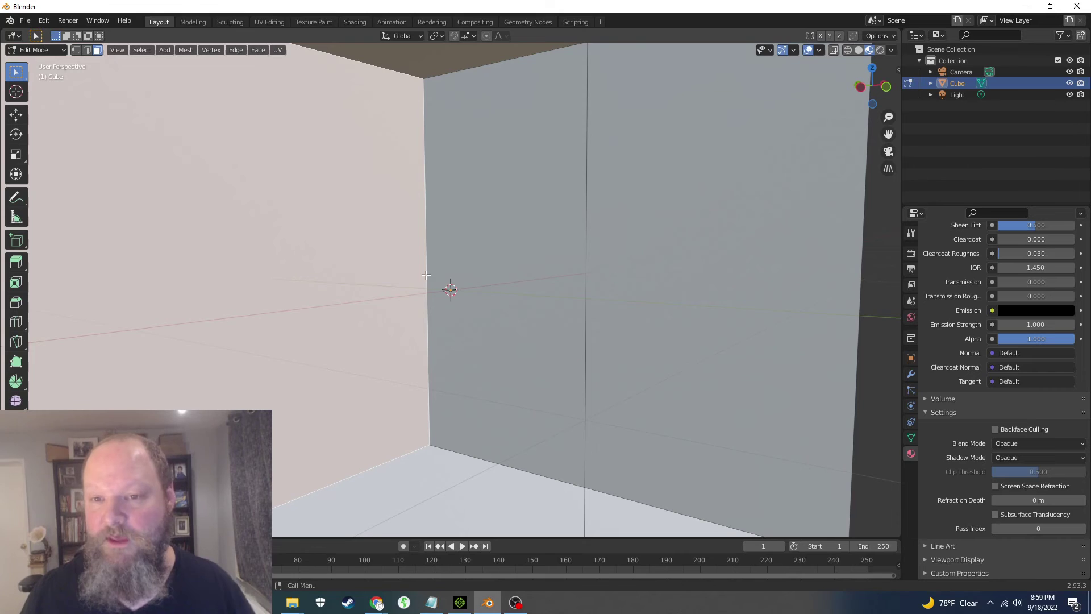
pyautogui.scroll(-5, 451, 273)
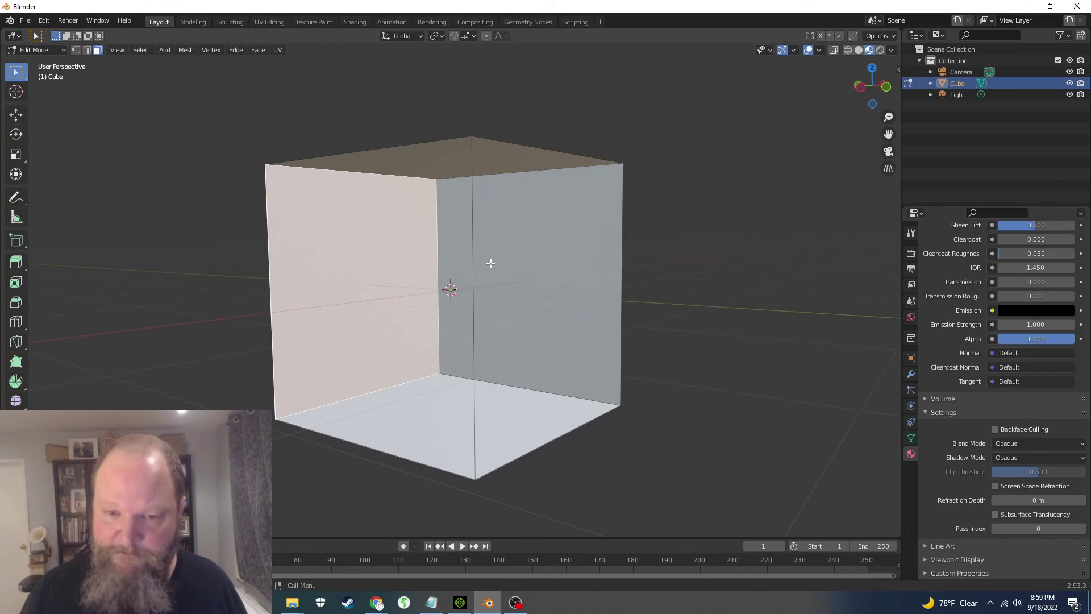
pyautogui.moveTo(486, 264); pyautogui.dragTo(483, 267, button='middle')
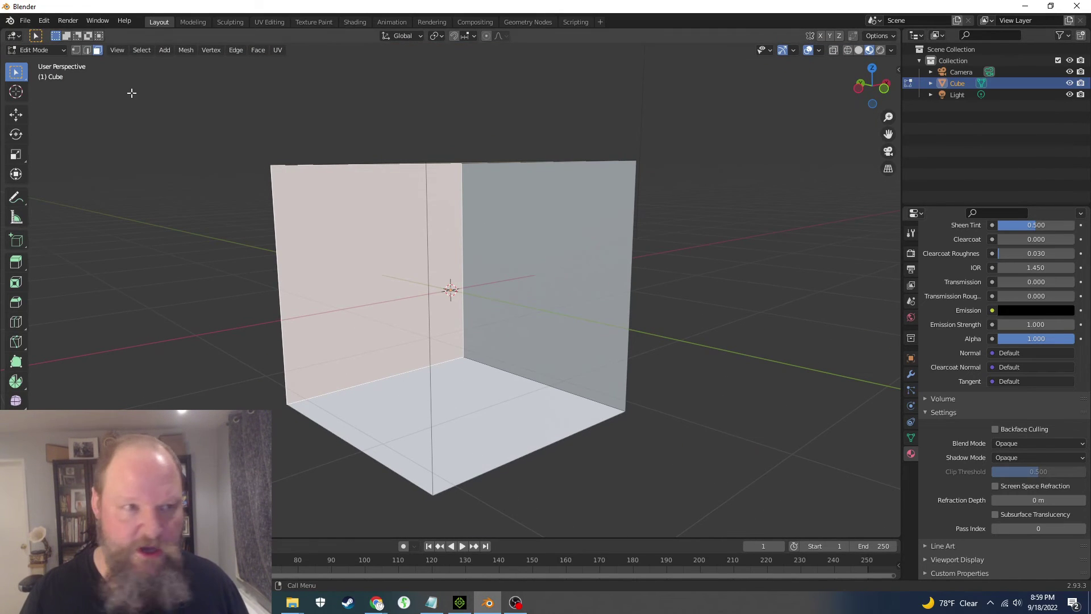
# Step: Open mykitchen.blend, choosing Don't Save for the unsaved cube scene
pyautogui.click(24, 21)
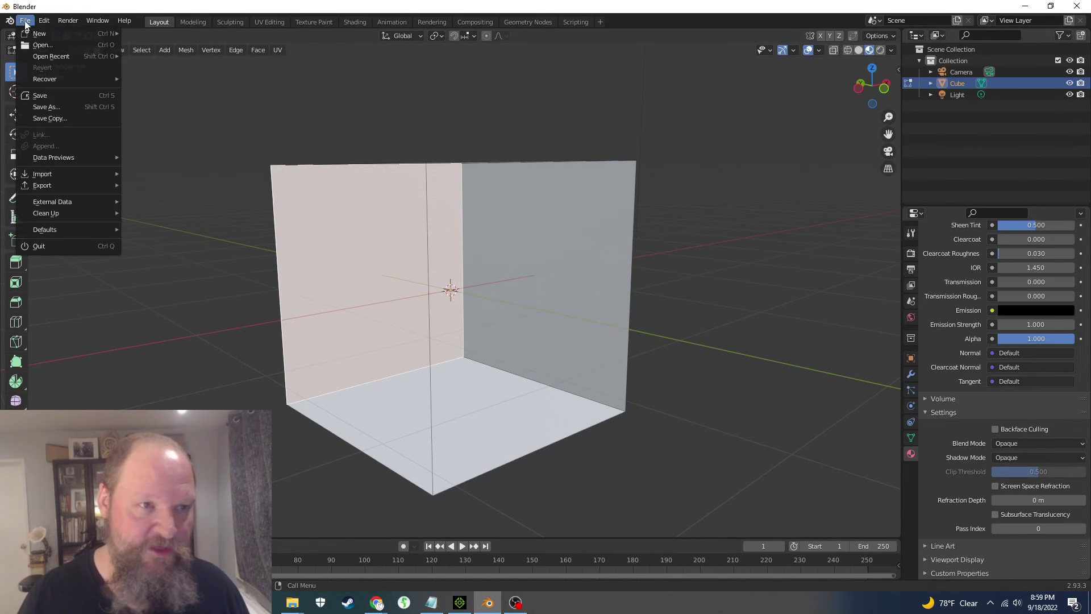
pyautogui.click(39, 46)
pyautogui.click(566, 322)
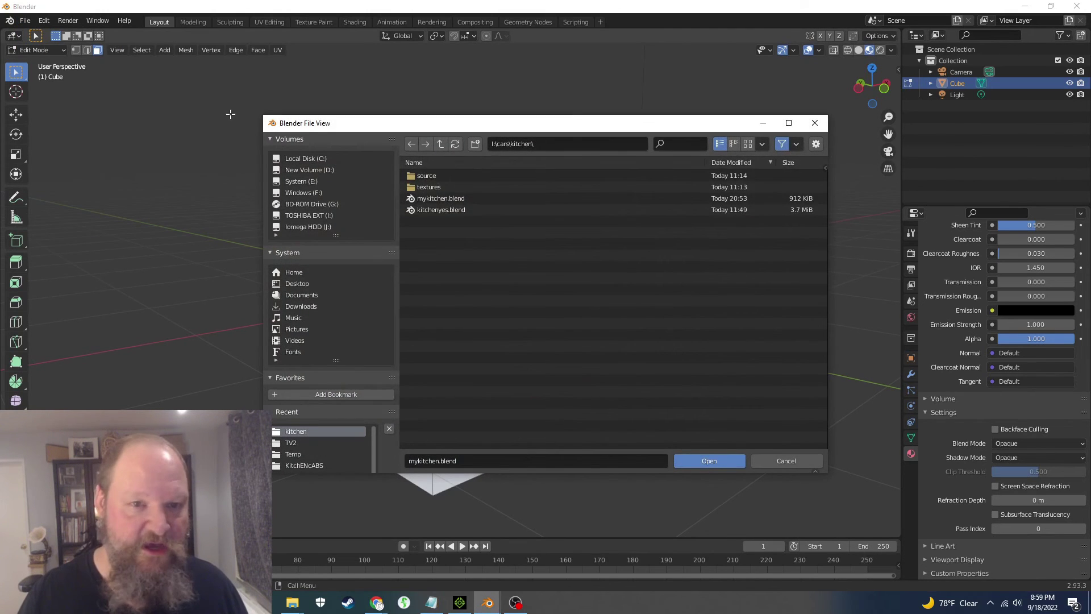
pyautogui.click(459, 198)
pyautogui.doubleClick(459, 197)
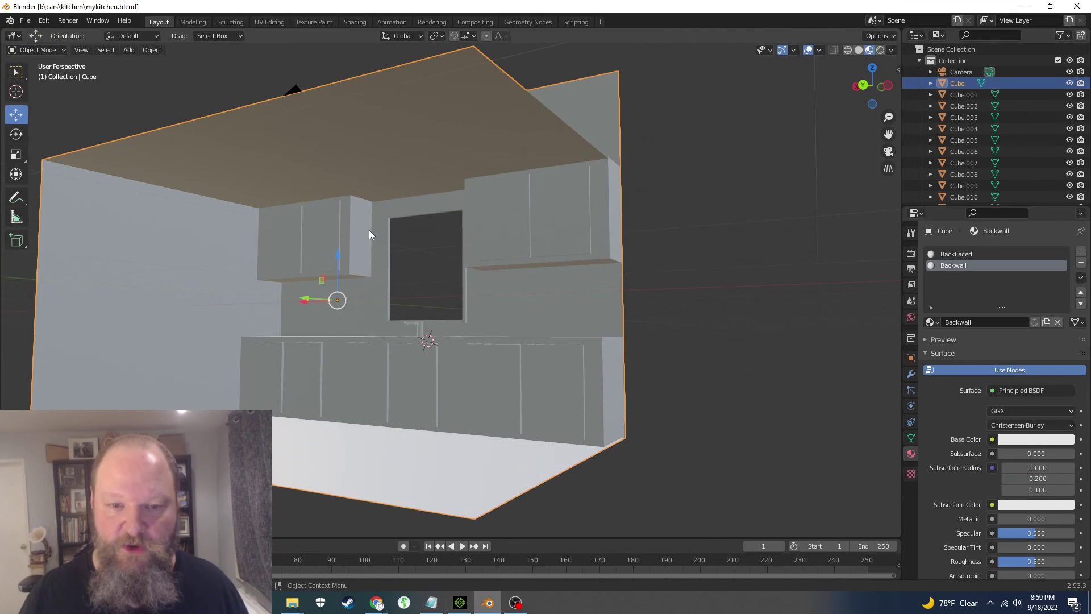
pyautogui.moveTo(370, 229); pyautogui.dragTo(535, 247, button='middle')
pyautogui.scroll(3, 349, 229)
pyautogui.scroll(-3, 345, 223)
pyautogui.scroll(2, 635, 234)
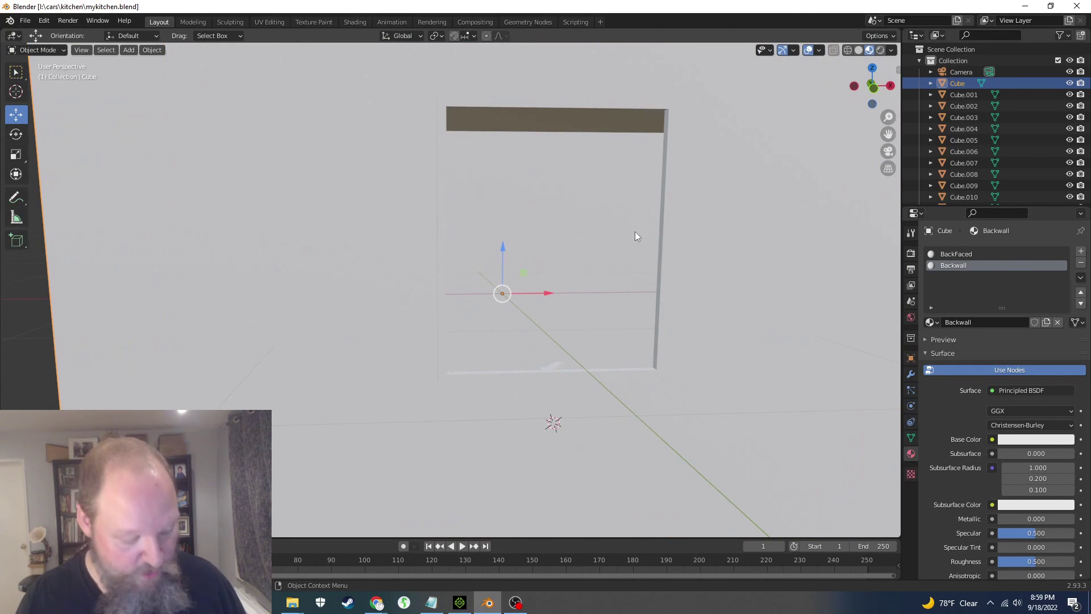
pyautogui.keyDown('shift'); pyautogui.moveTo(635, 232); pyautogui.dragTo(550, 241, button='middle'); pyautogui.keyUp('shift')
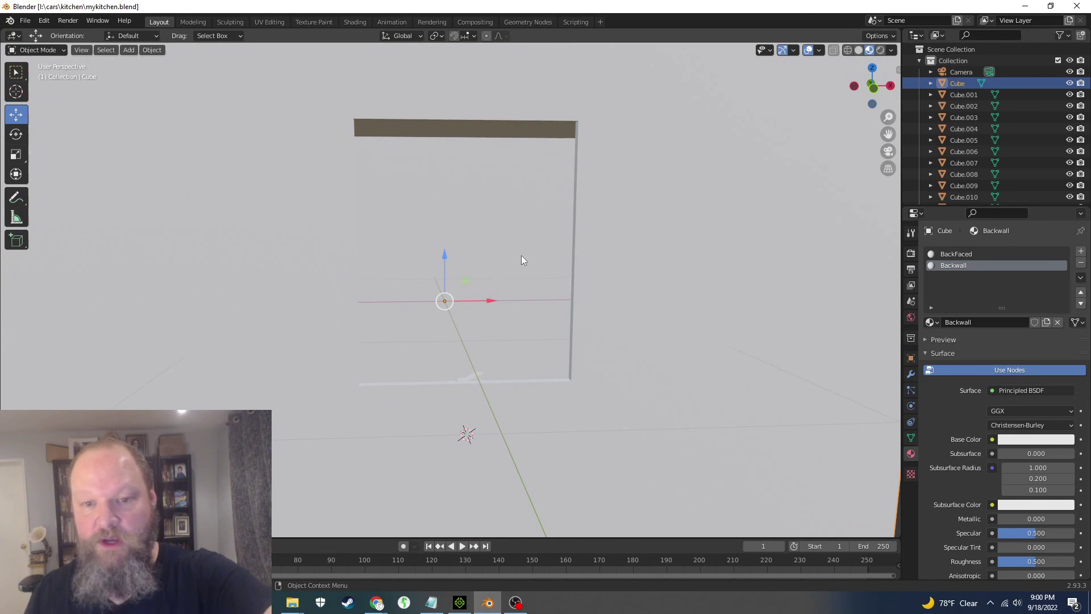
pyautogui.moveTo(684, 237); pyautogui.dragTo(417, 228, button='middle')
pyautogui.scroll(-5, 417, 228)
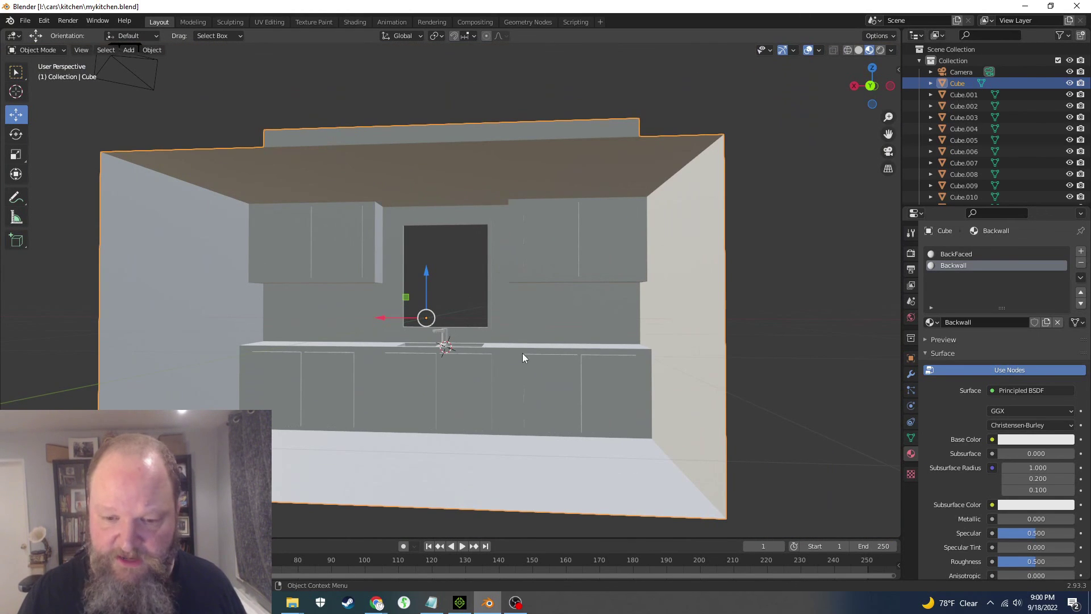
pyautogui.moveTo(516, 600)
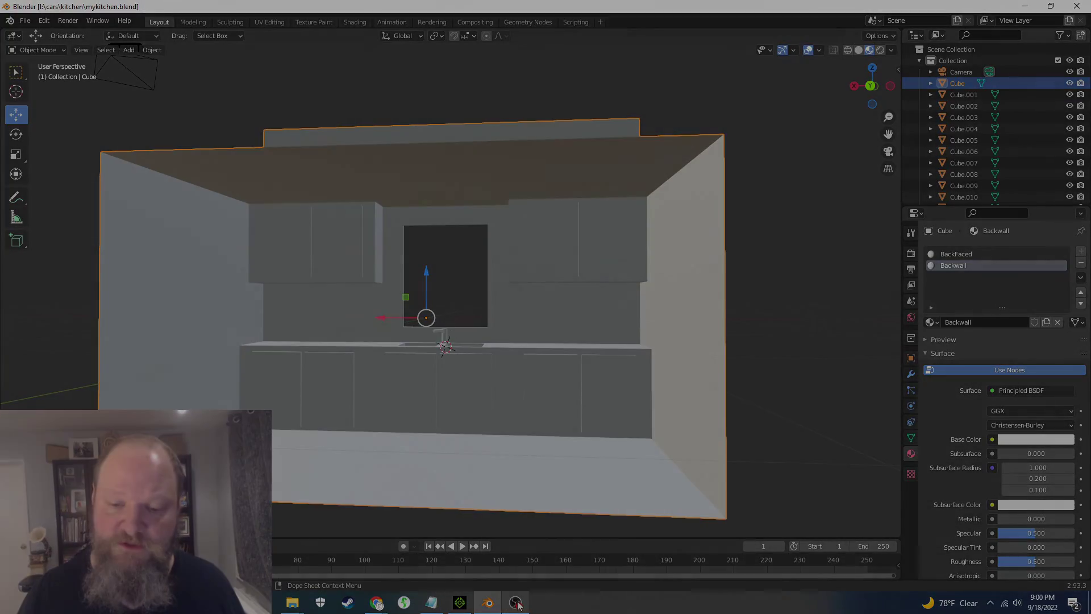